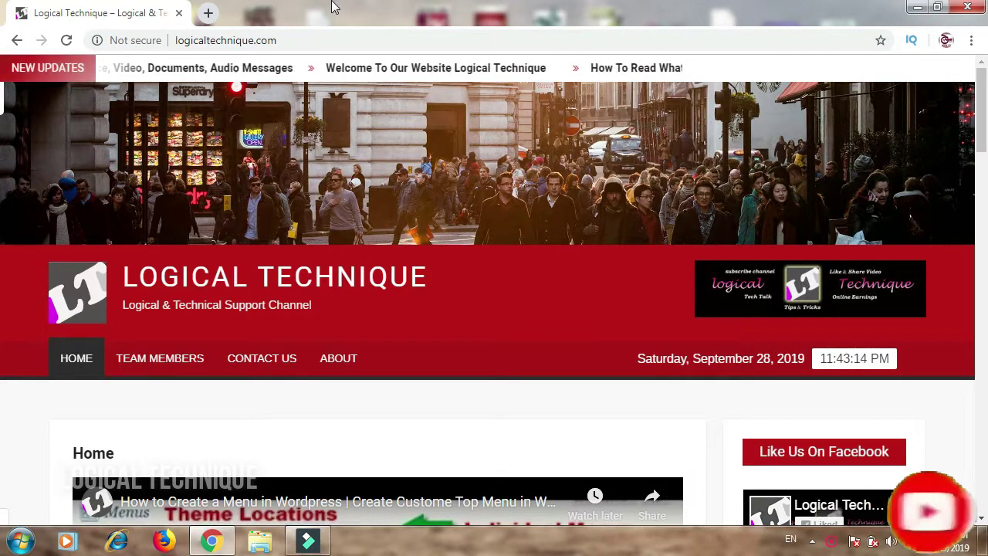
pyautogui.click(326, 41)
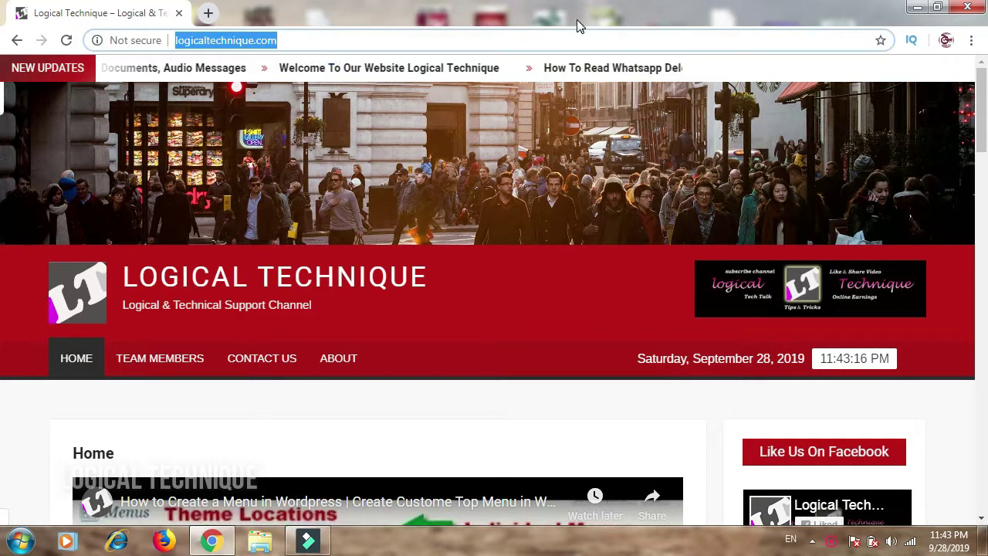
pyautogui.press('Right')
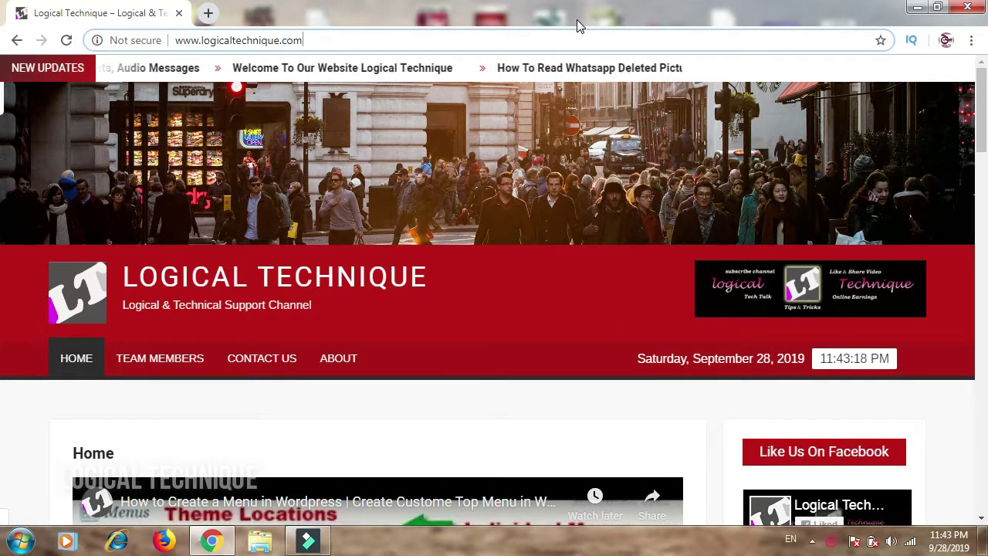
pyautogui.write('/')
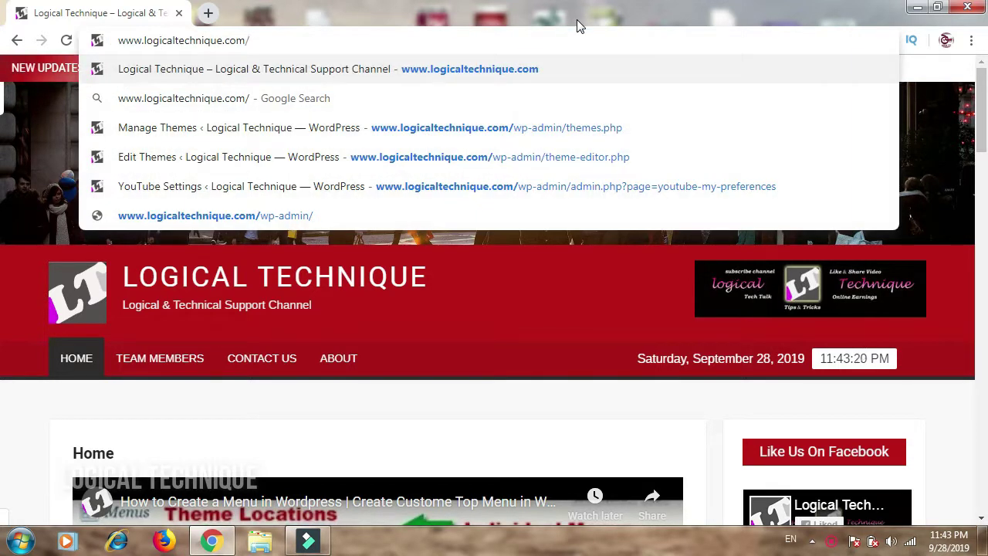
pyautogui.click(577, 123)
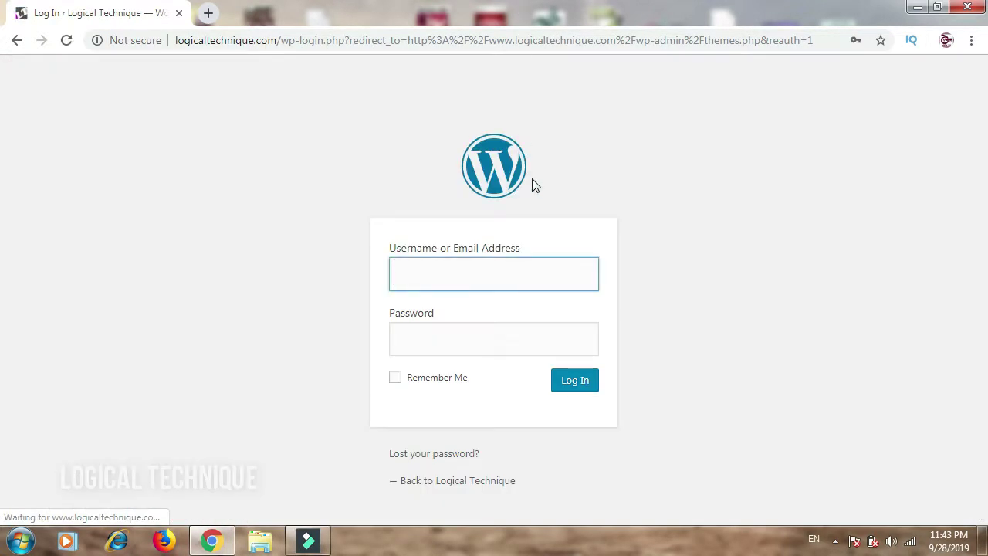
# - Fill in the saved username and account password and log in to WordPress
pyautogui.click(528, 279)
pyautogui.click(497, 315)
pyautogui.click(588, 388)
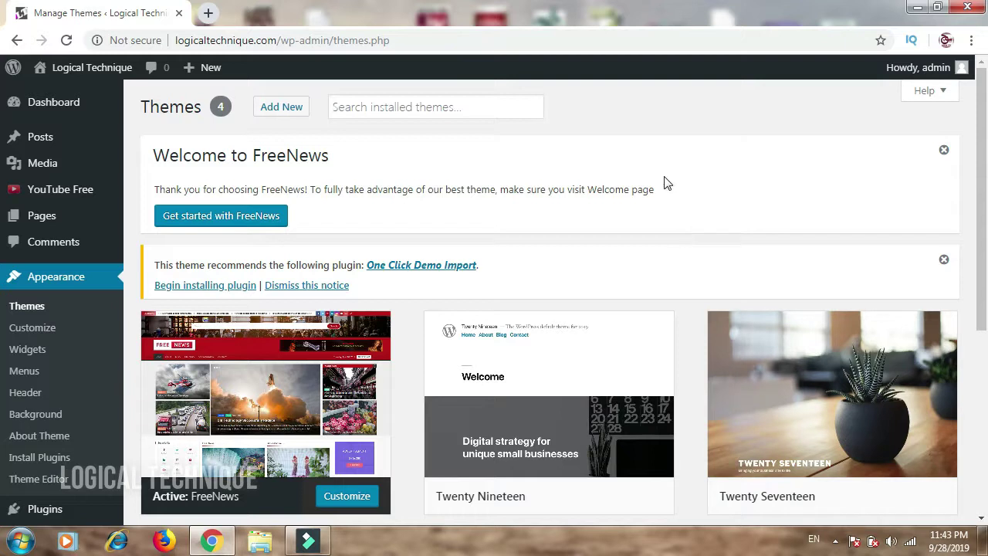
# - Open the WordPress admin Dashboard home page
pyautogui.scroll(-1, 672, 185)
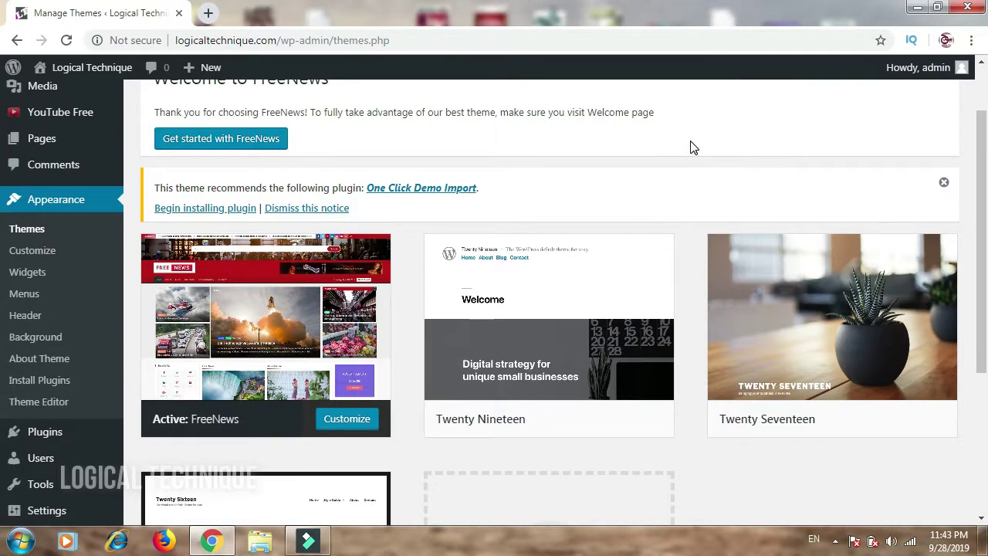
pyautogui.scroll(1, 716, 139)
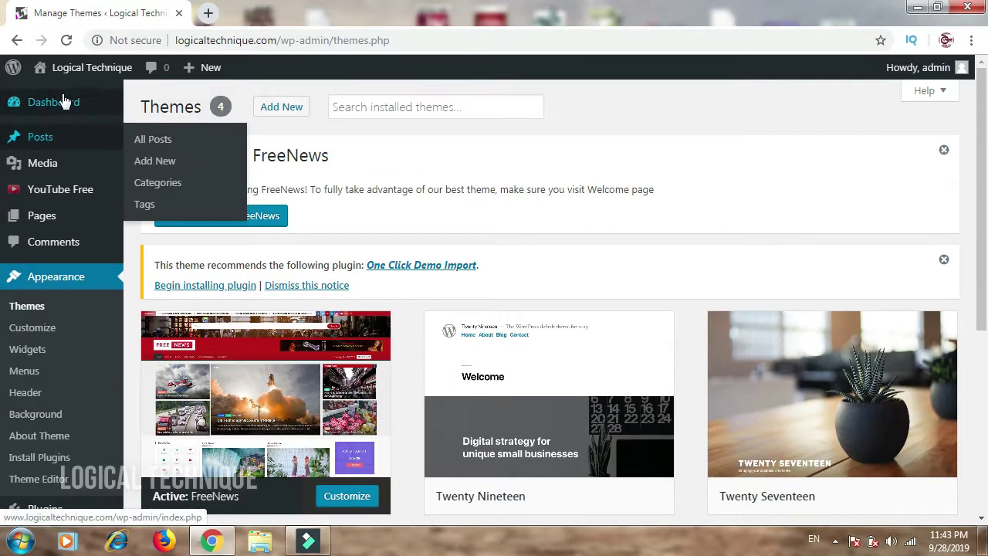
pyautogui.moveTo(77, 105)
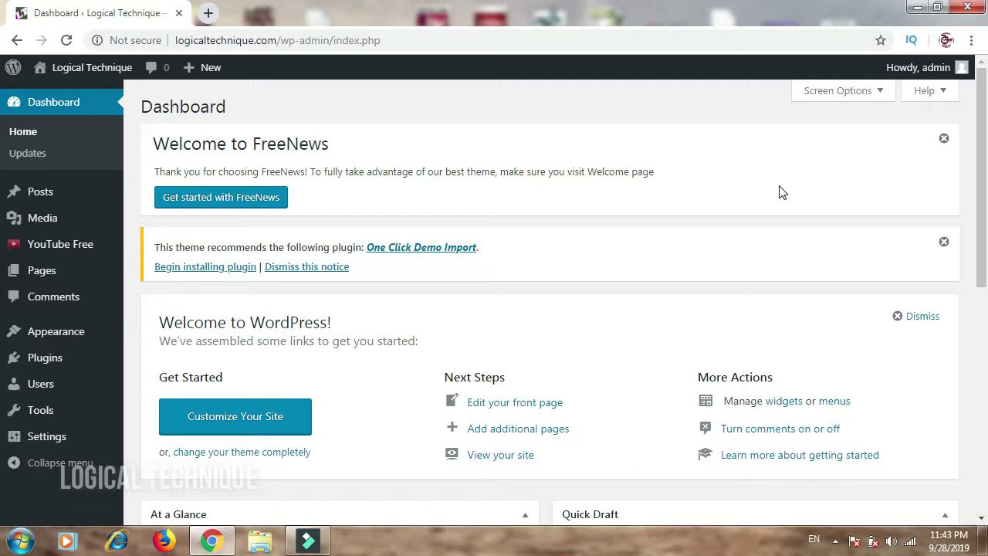
# - Open the Themes page and review the installed themes, including the active FreeNews theme
pyautogui.moveTo(40, 333)
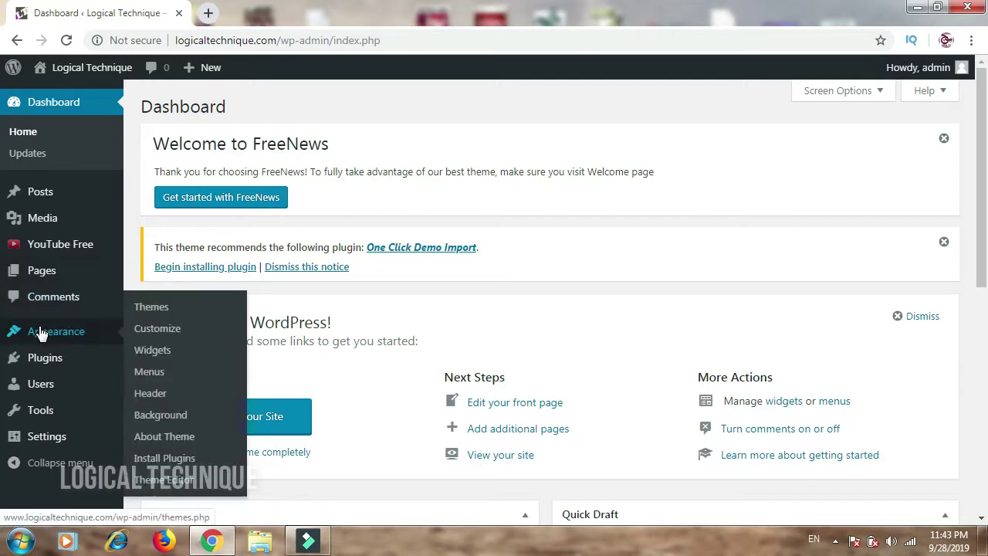
pyautogui.click(153, 308)
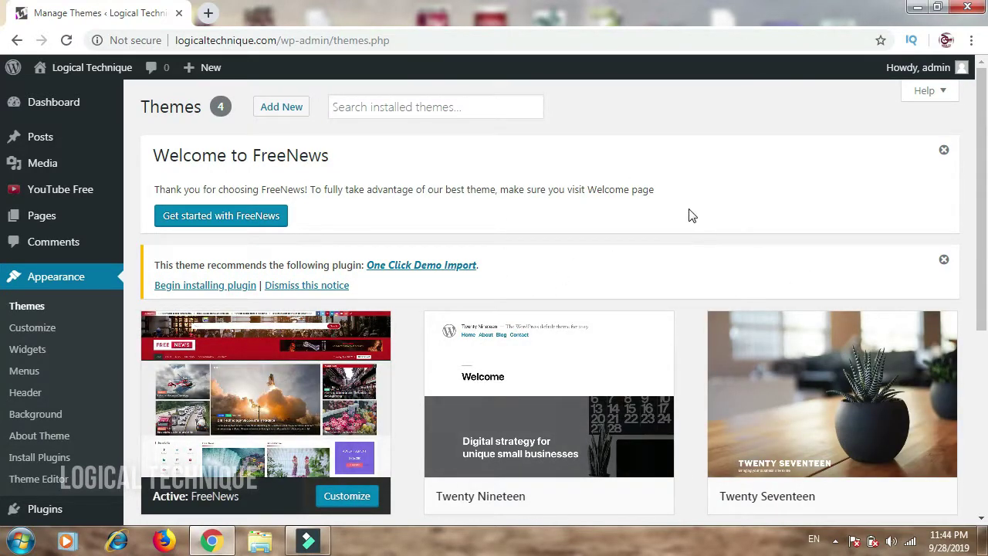
pyautogui.scroll(-2, 691, 215)
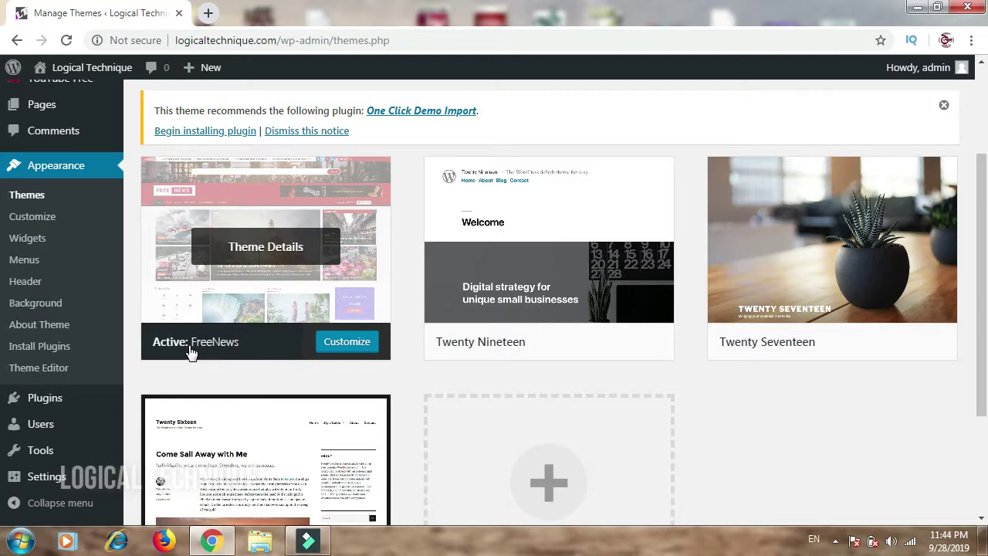
pyautogui.scroll(3, 437, 419)
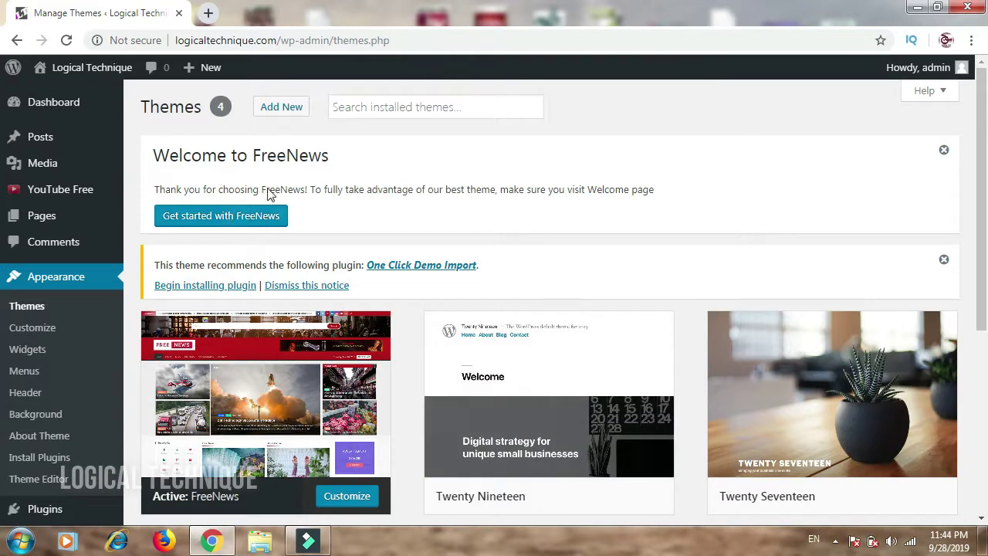
# - Search the themes available to add for "free news" and browse the results
pyautogui.click(283, 108)
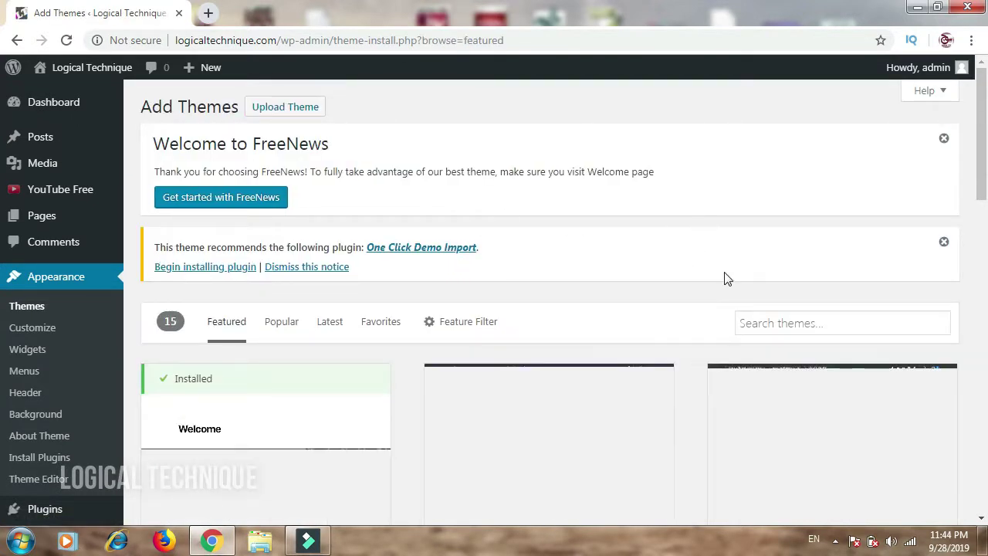
pyautogui.click(782, 328)
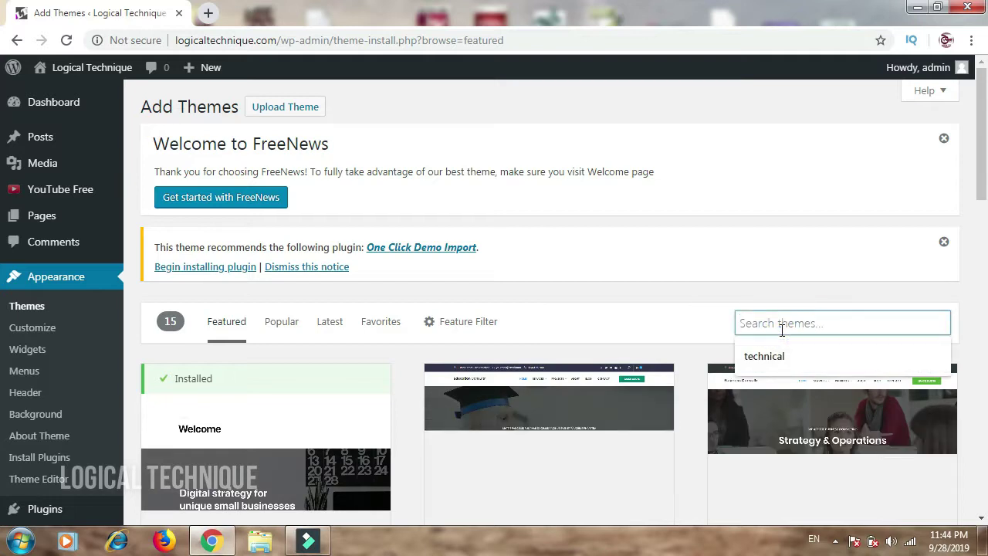
pyautogui.write('tree ')
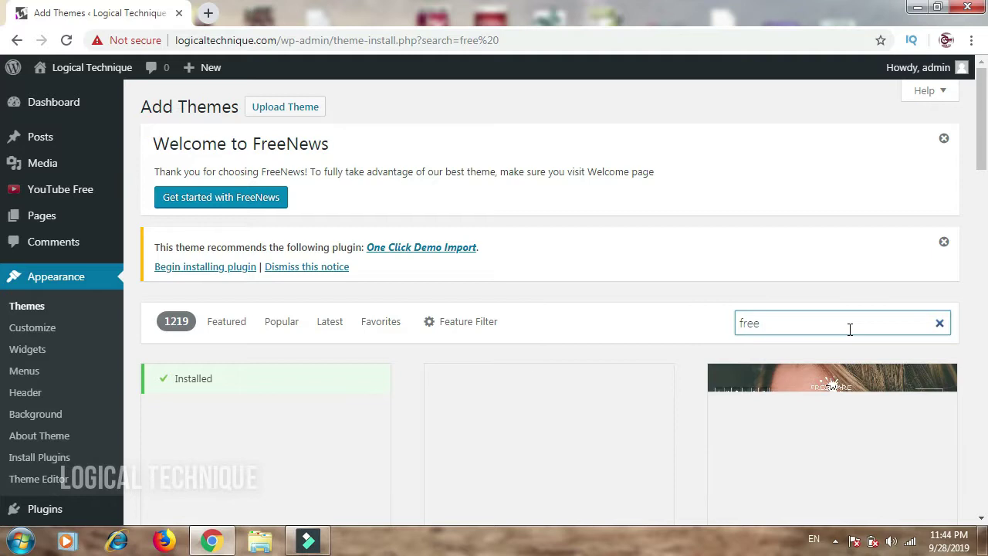
pyautogui.write('news')
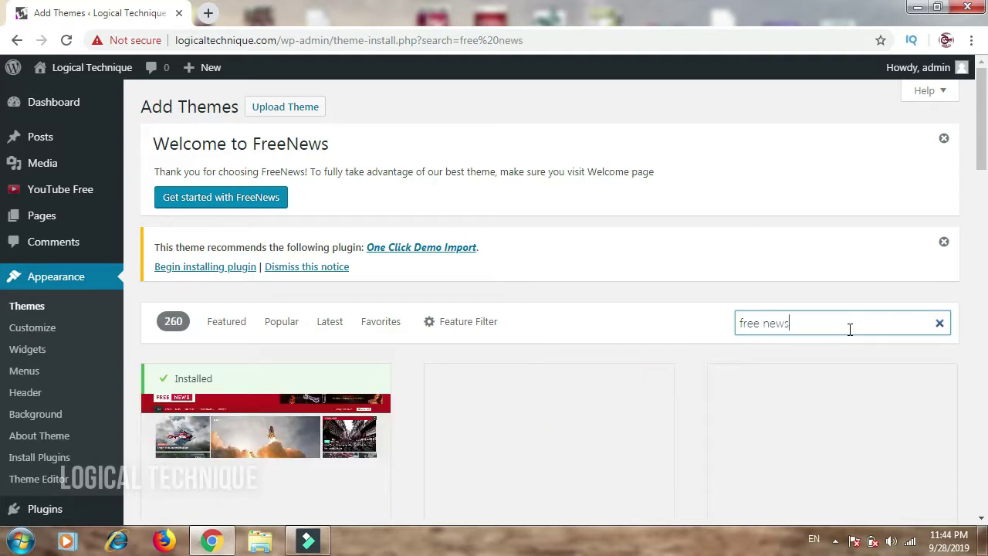
pyautogui.scroll(-2, 847, 328)
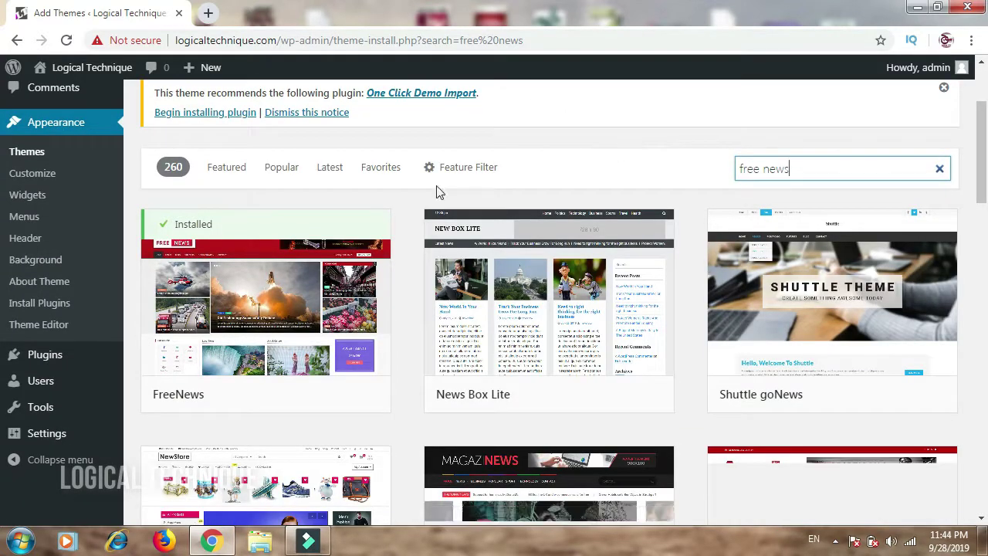
pyautogui.moveTo(214, 228)
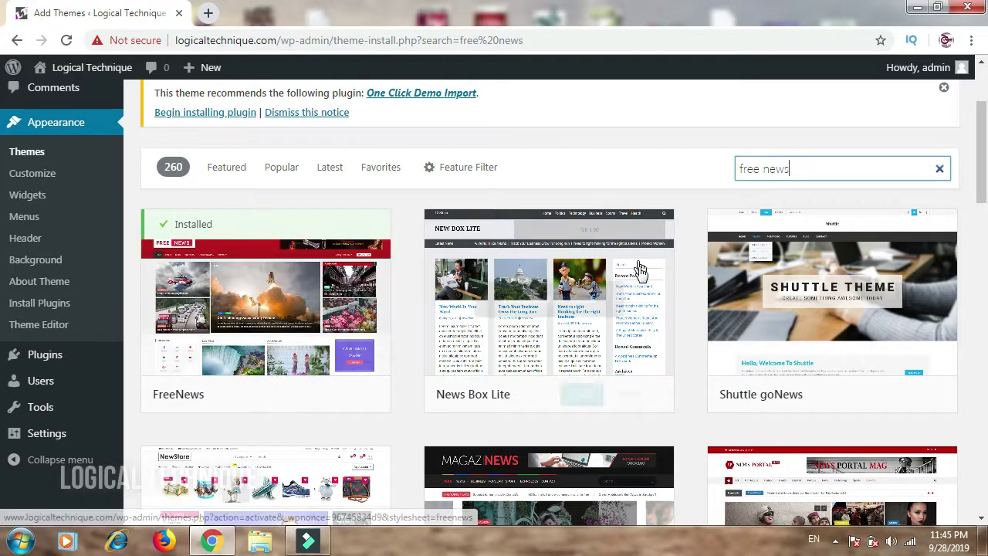
pyautogui.scroll(-3, 666, 278)
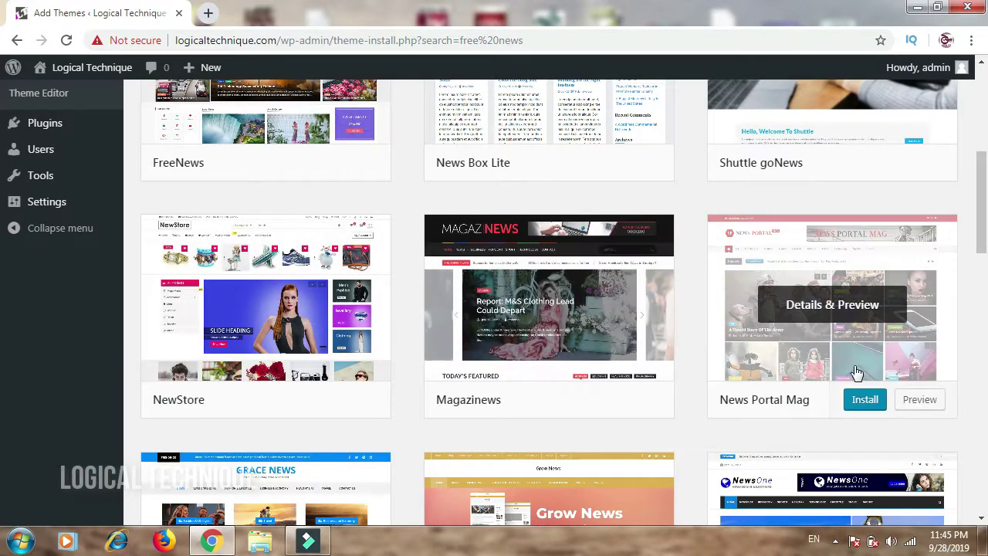
pyautogui.scroll(-2, 593, 452)
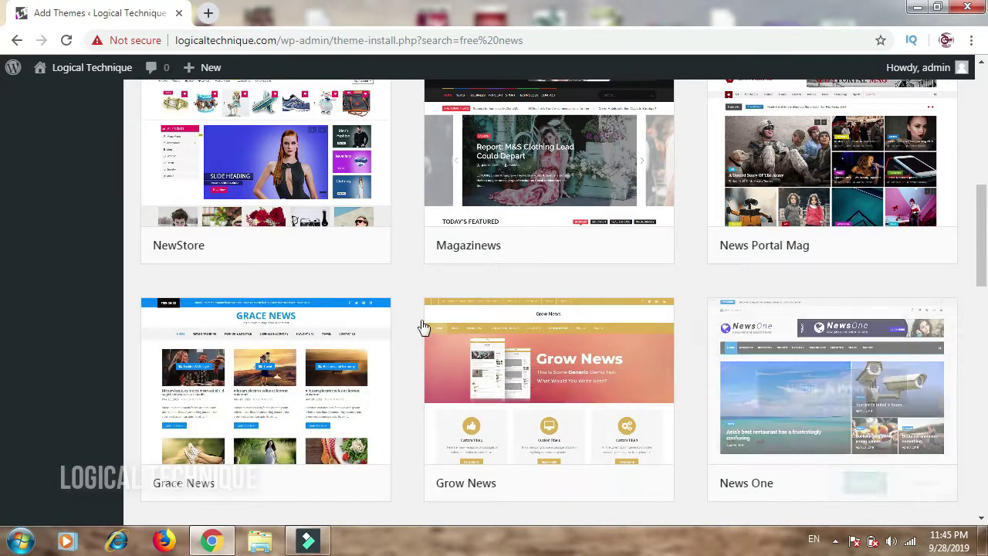
pyautogui.scroll(8, 488, 377)
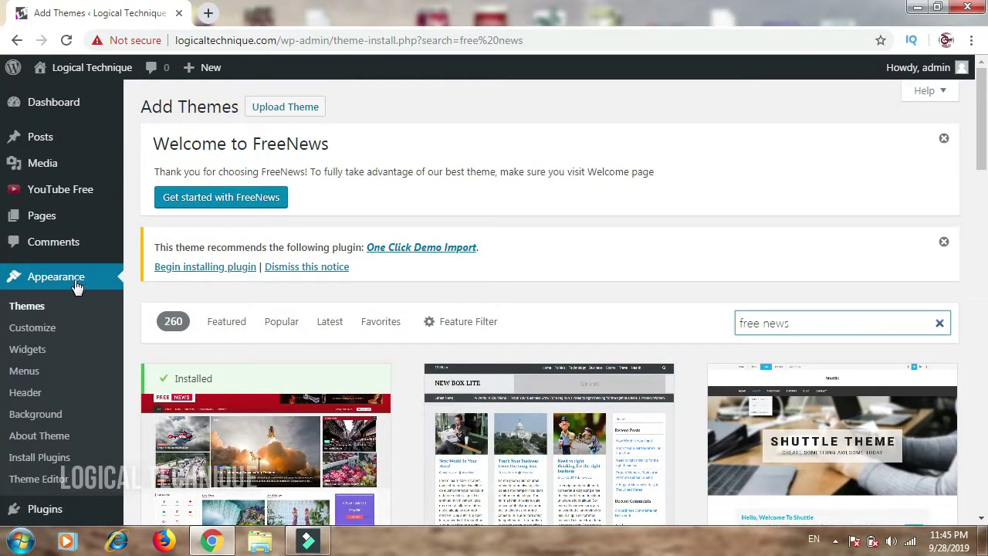
# - Open the site customizer and display the All theme Options section under Theme Options
pyautogui.click(33, 329)
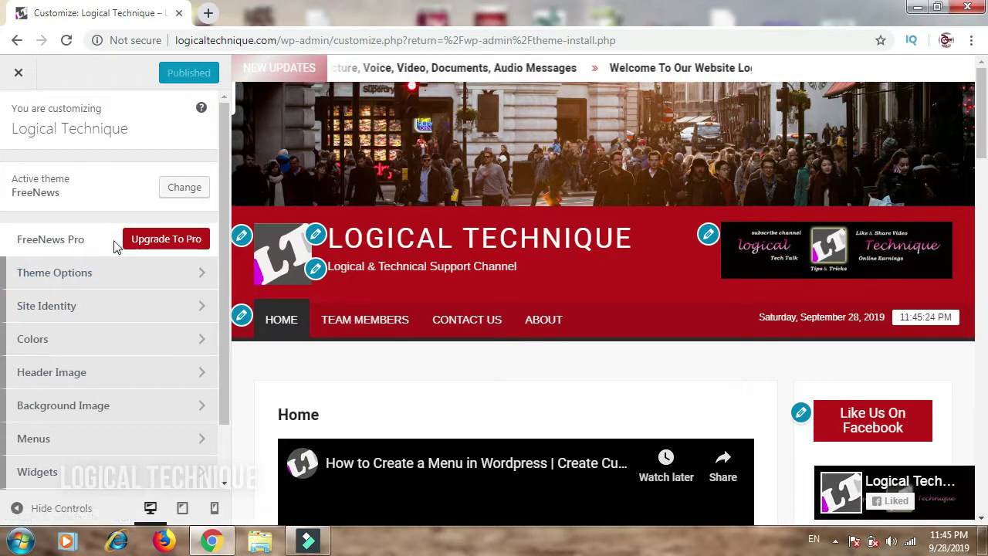
pyautogui.click(160, 276)
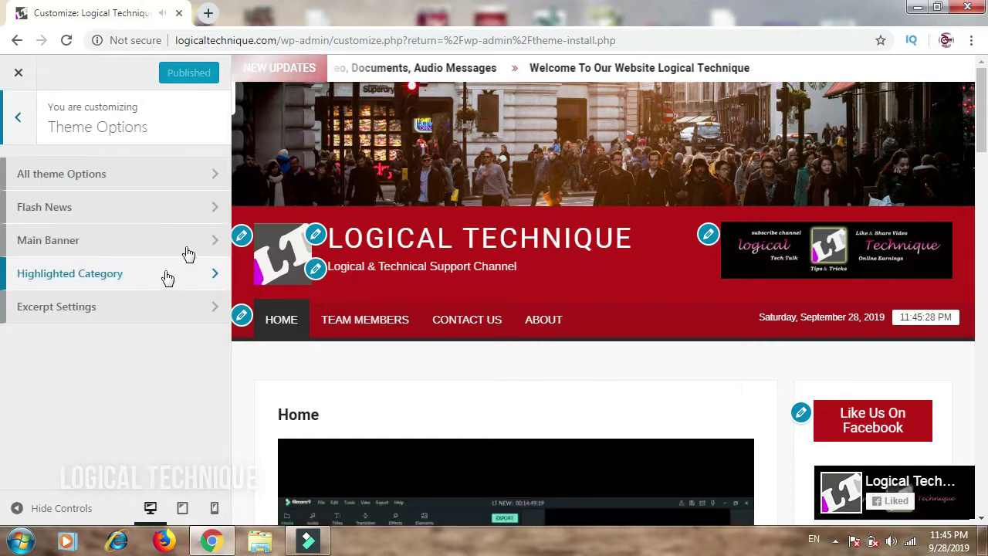
pyautogui.click(206, 174)
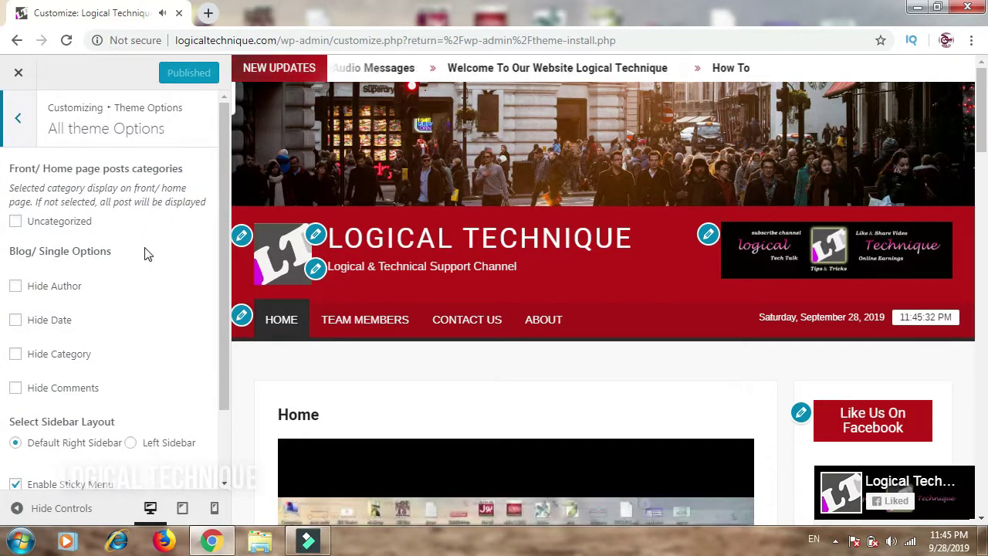
# - Pause the video in the home page preview and review the category, blog, sidebar, sticky menu and pagination options
pyautogui.scroll(-4, 464, 358)
pyautogui.click(505, 344)
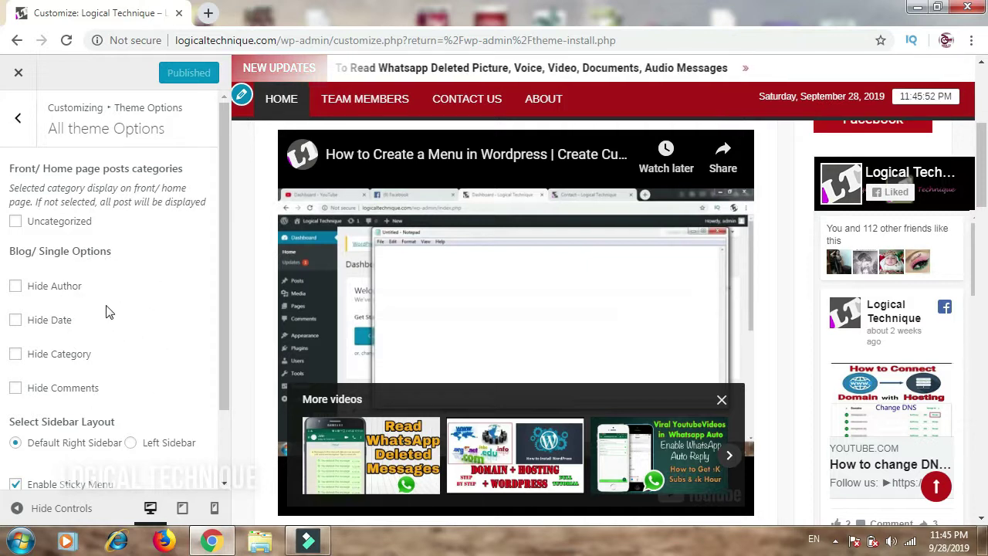
pyautogui.scroll(-2, 124, 368)
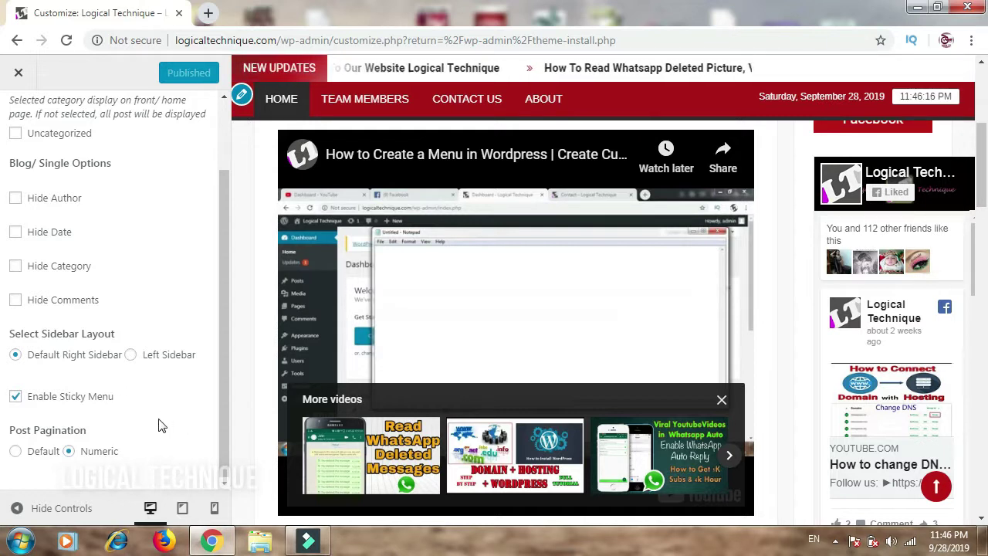
pyautogui.scroll(3, 116, 276)
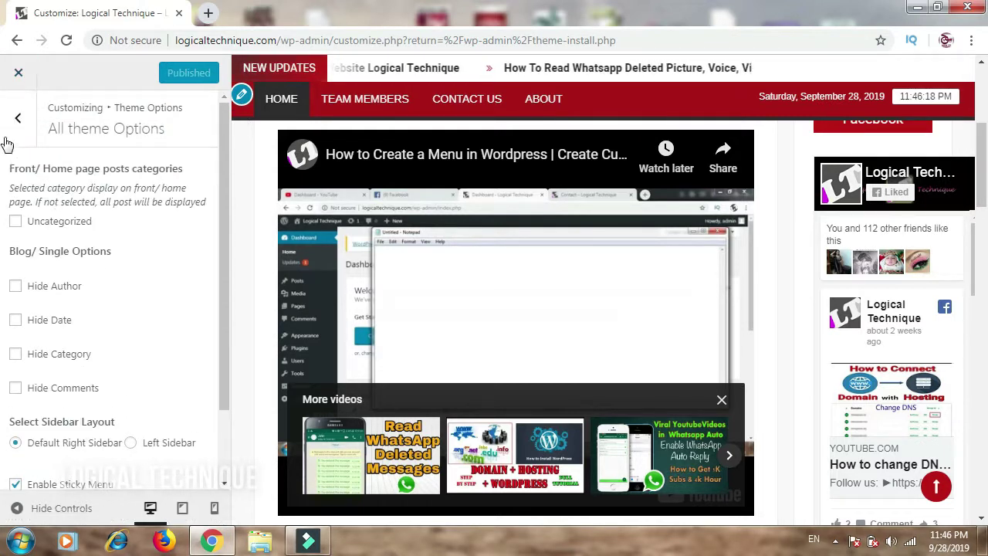
# - Open the Flash News section and check its category choices without changing the selection
pyautogui.click(18, 116)
pyautogui.click(100, 207)
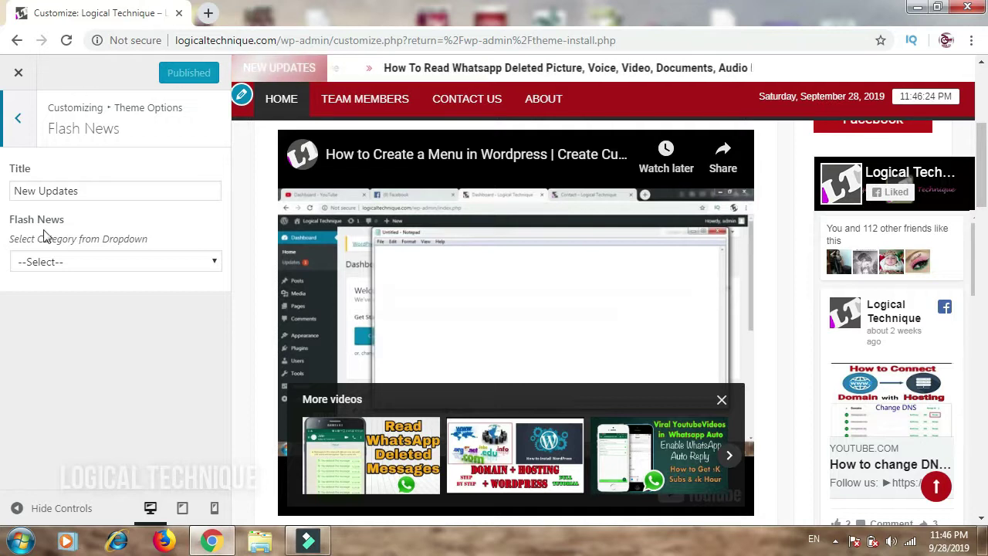
pyautogui.click(149, 260)
pyautogui.click(152, 262)
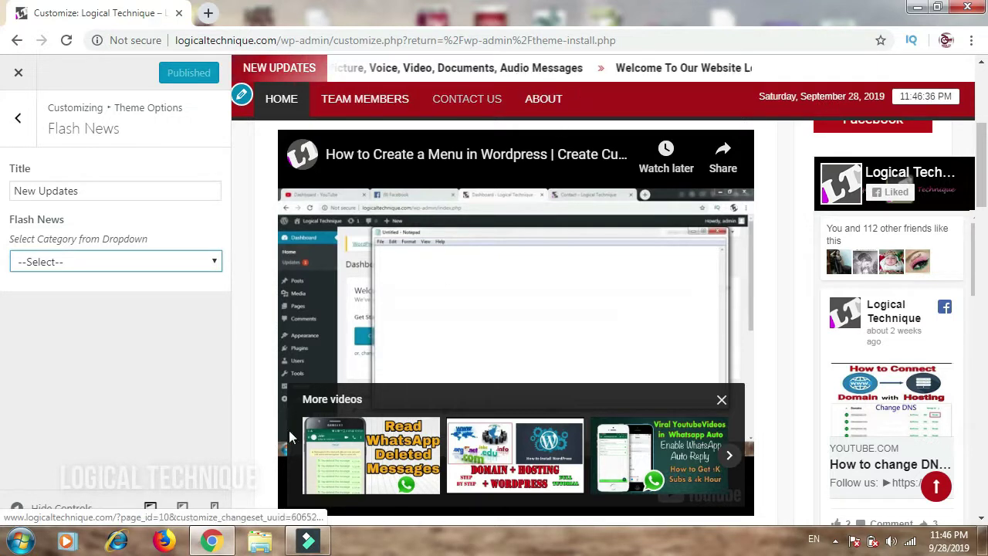
# - Leave Flash News and view the Main Banner settings and the Highlighted Category settings
pyautogui.click(6, 114)
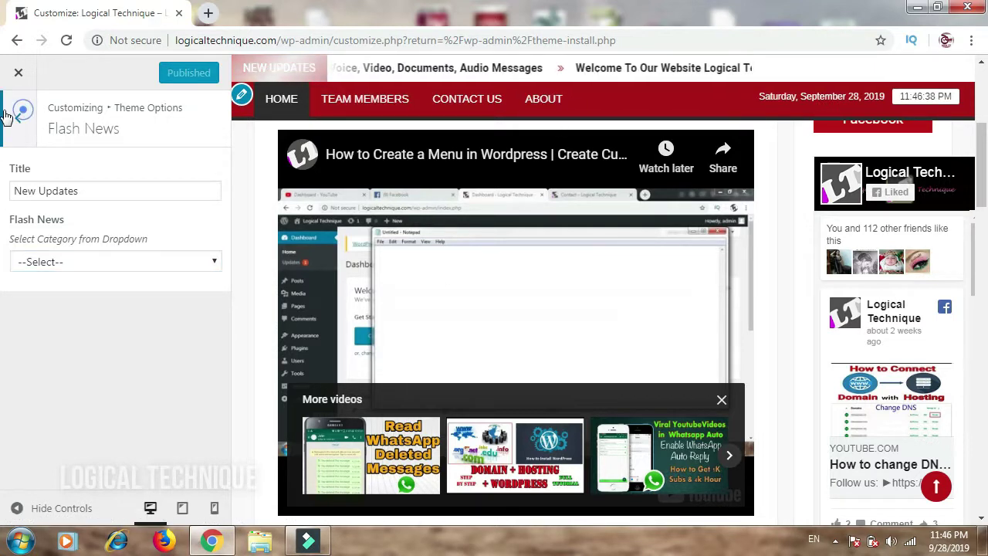
pyautogui.click(89, 236)
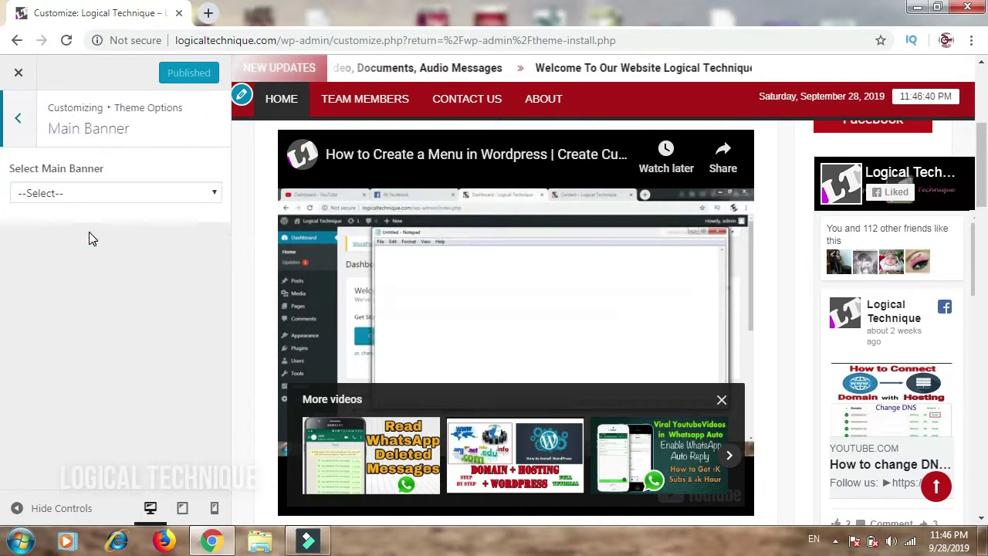
pyautogui.click(20, 121)
pyautogui.click(71, 287)
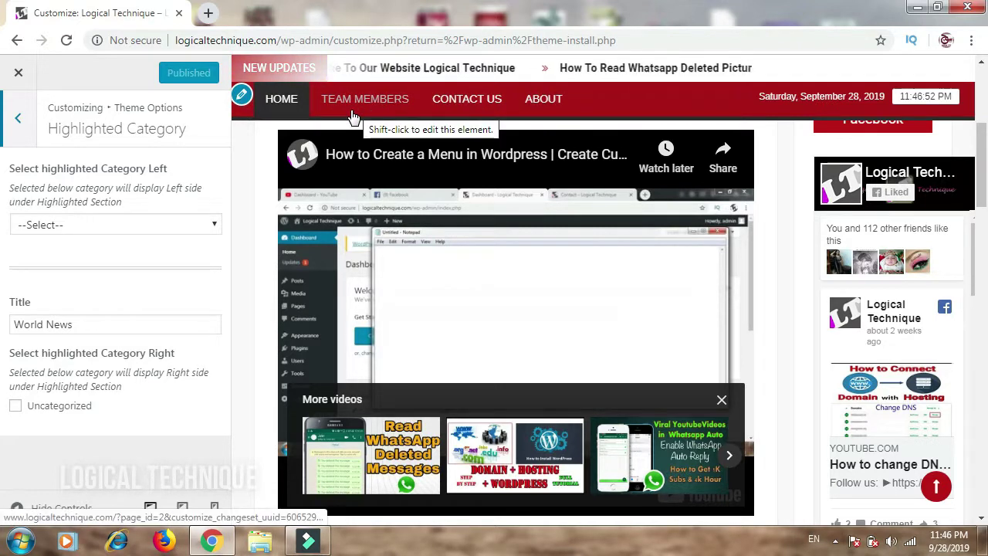
# - View the Excerpt Settings section, and return to the customizer's main list of sections
pyautogui.click(18, 118)
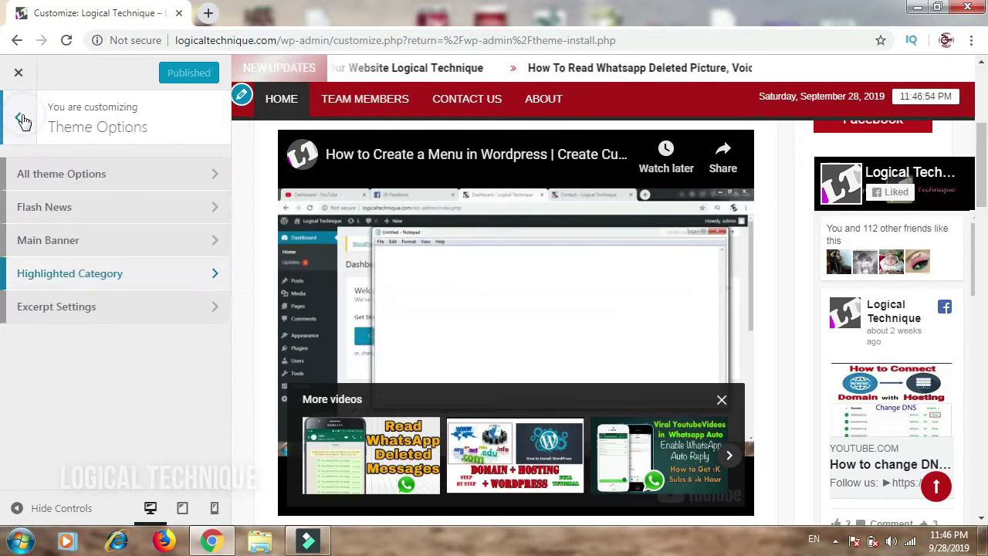
pyautogui.click(81, 309)
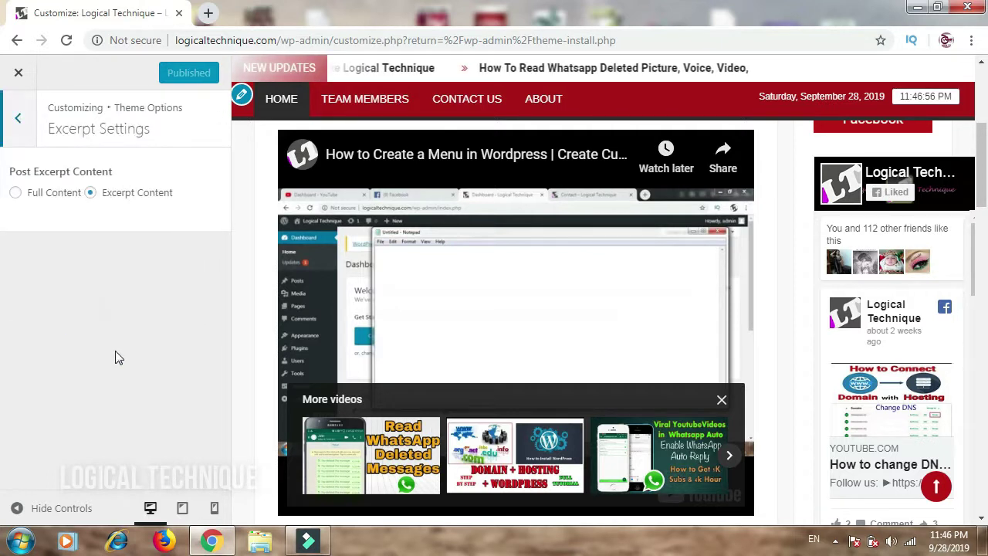
pyautogui.click(22, 118)
pyautogui.click(18, 118)
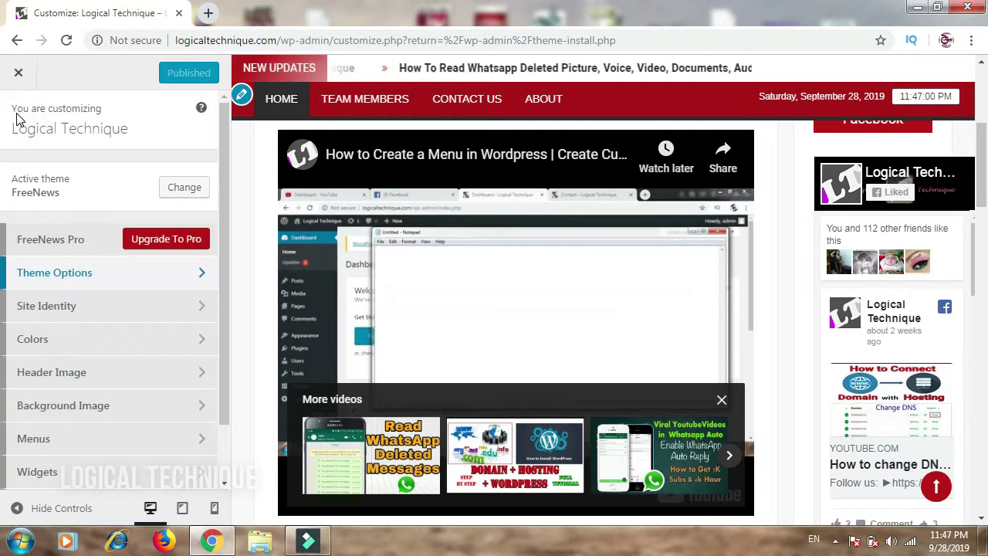
# - Review the logo, site title, tagline and site icon in the Site Identity section, and return to the main list of sections
pyautogui.click(107, 309)
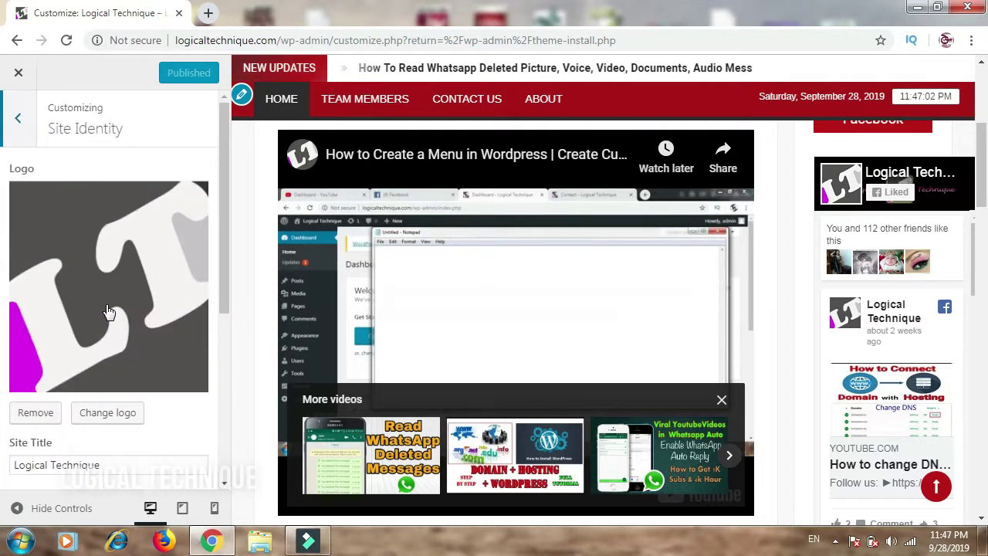
pyautogui.scroll(5, 386, 316)
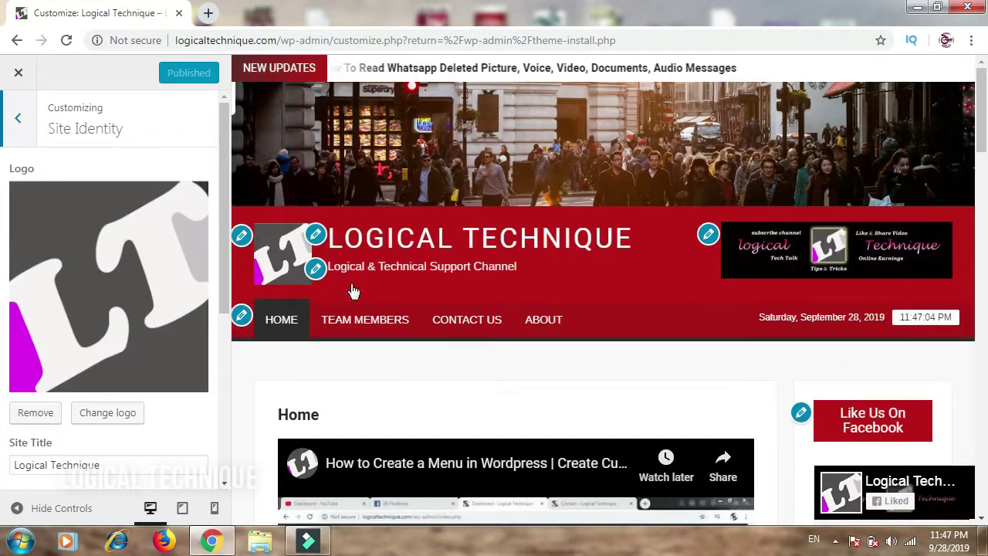
pyautogui.scroll(-3, 44, 393)
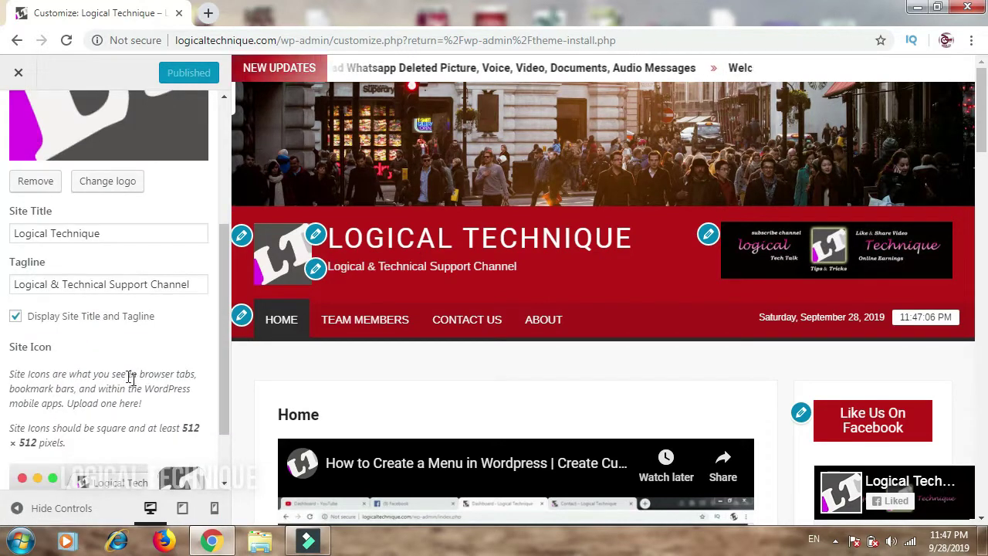
pyautogui.scroll(-1, 135, 382)
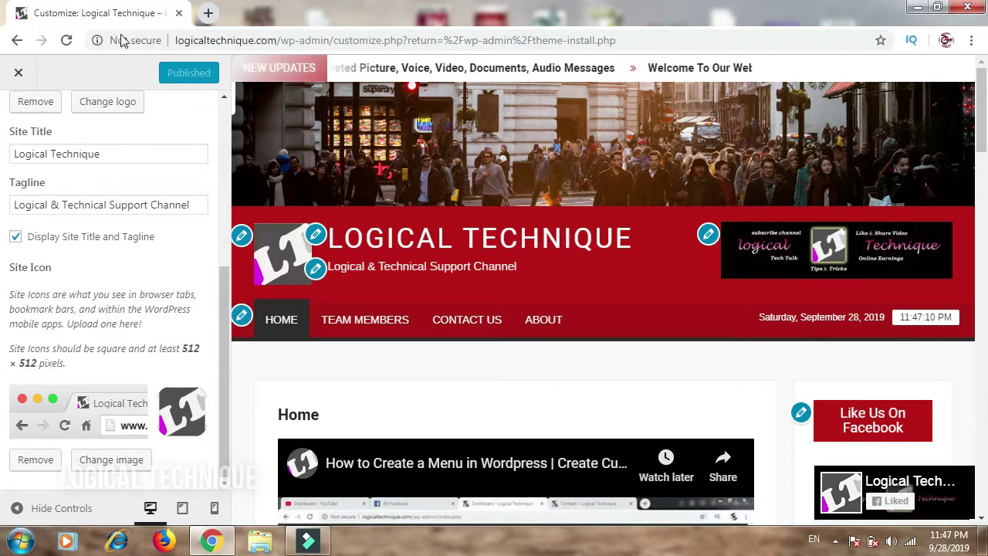
pyautogui.scroll(5, 81, 233)
pyautogui.click(20, 127)
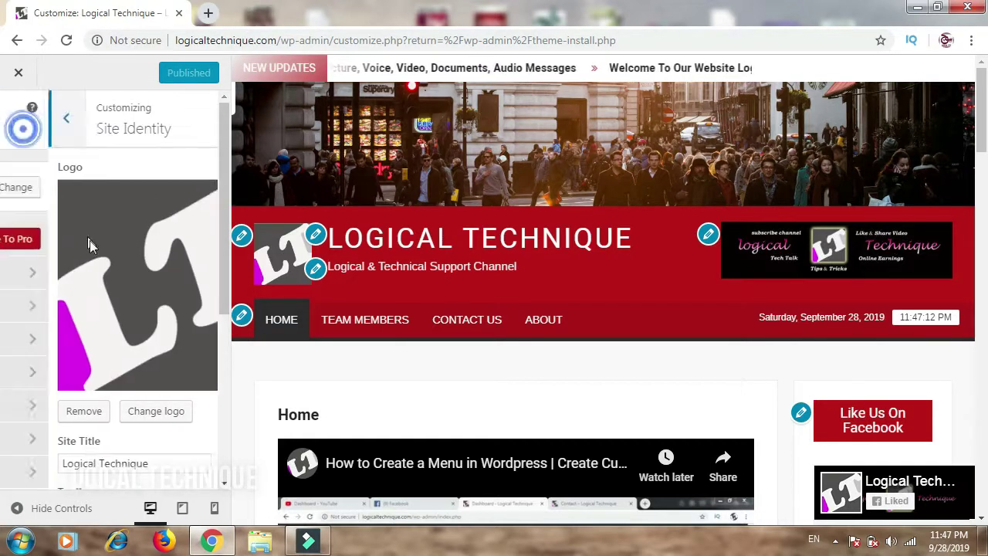
# - View the Colors section and the Header Image section without changing anything, and return to the main list
pyautogui.click(119, 338)
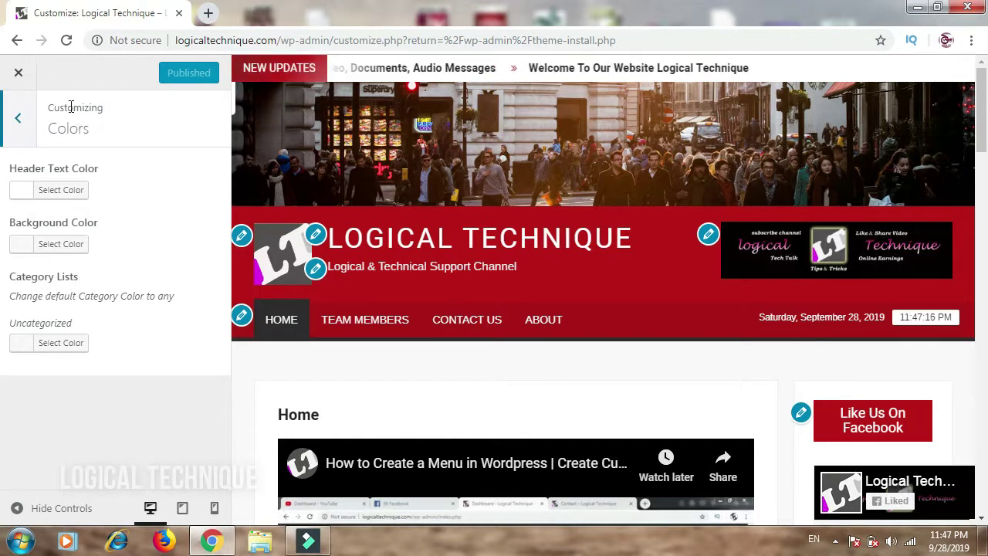
pyautogui.click(4, 135)
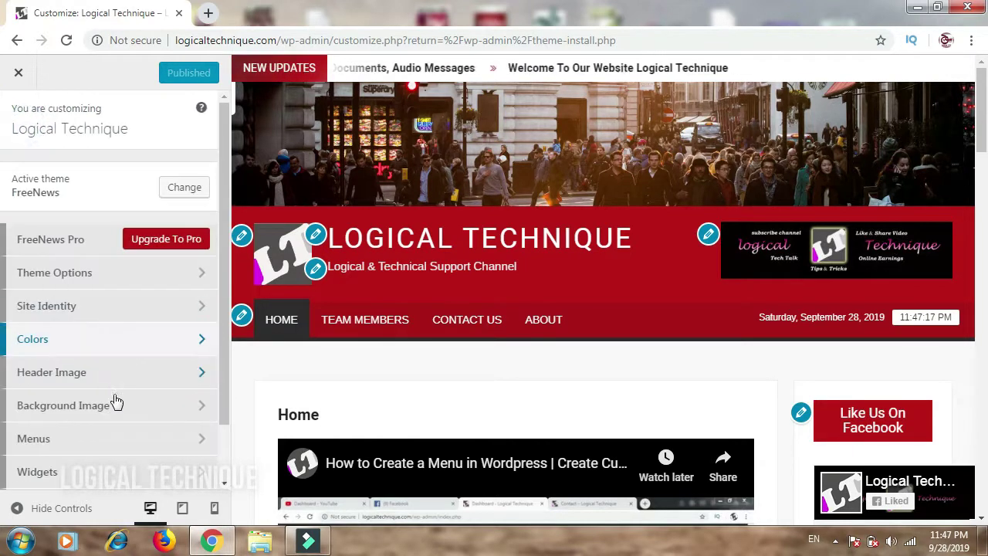
pyautogui.click(153, 384)
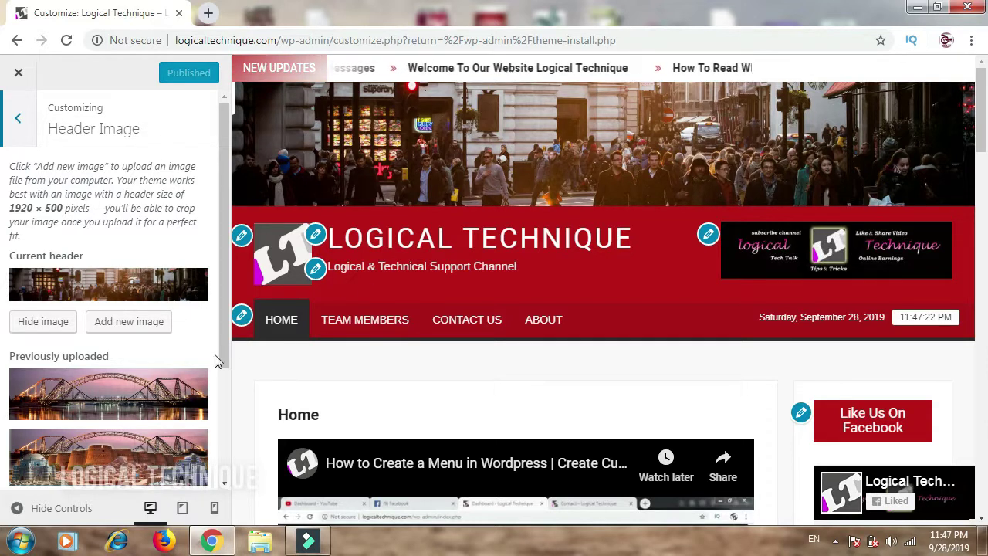
pyautogui.click(7, 144)
# - View the Background Image section and the Menus section, and return to the main list of sections
pyautogui.click(122, 408)
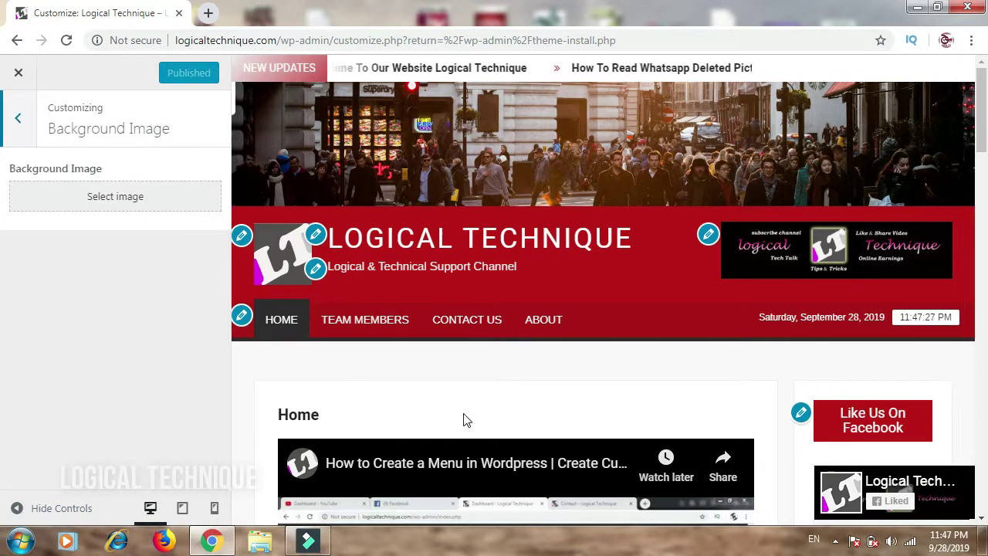
pyautogui.click(19, 120)
pyautogui.scroll(-1, 70, 420)
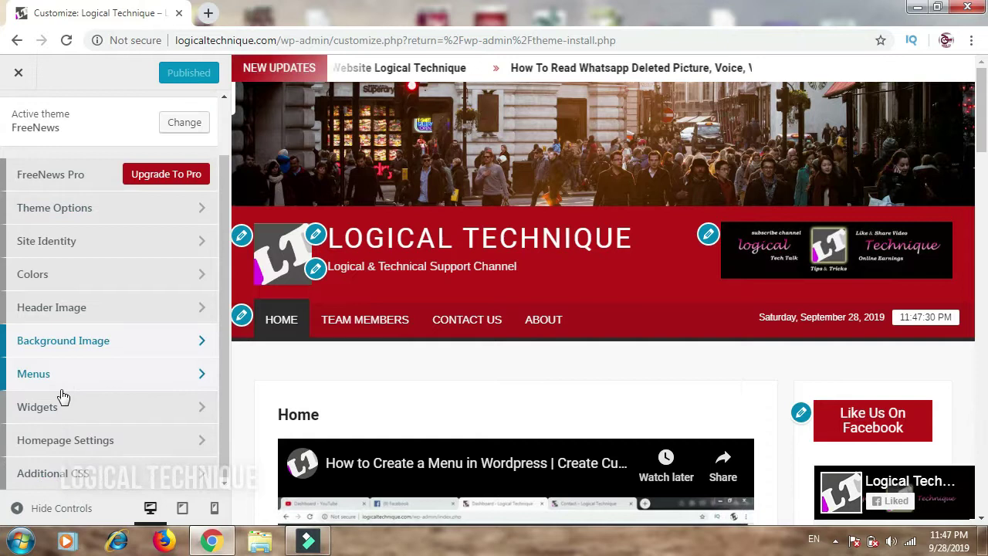
pyautogui.click(71, 375)
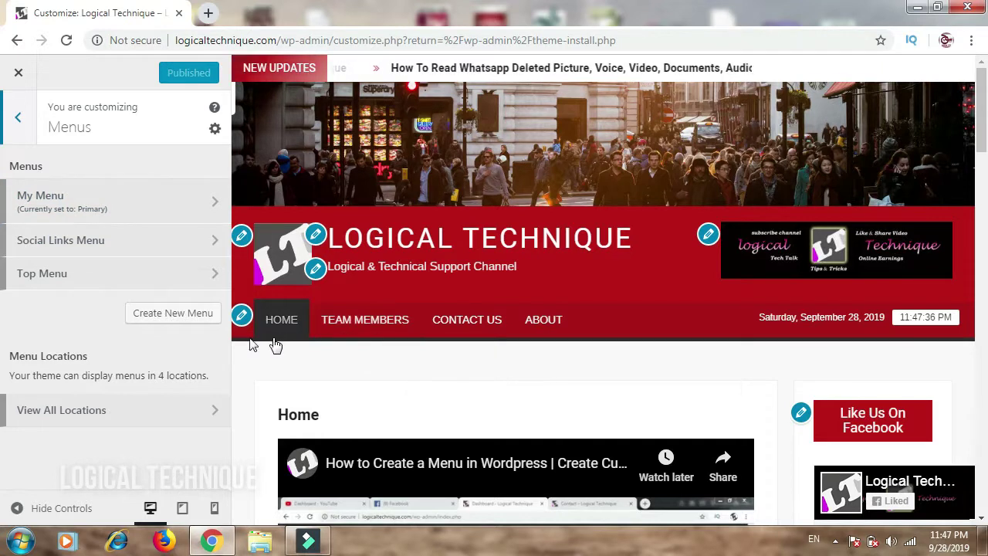
pyautogui.click(17, 118)
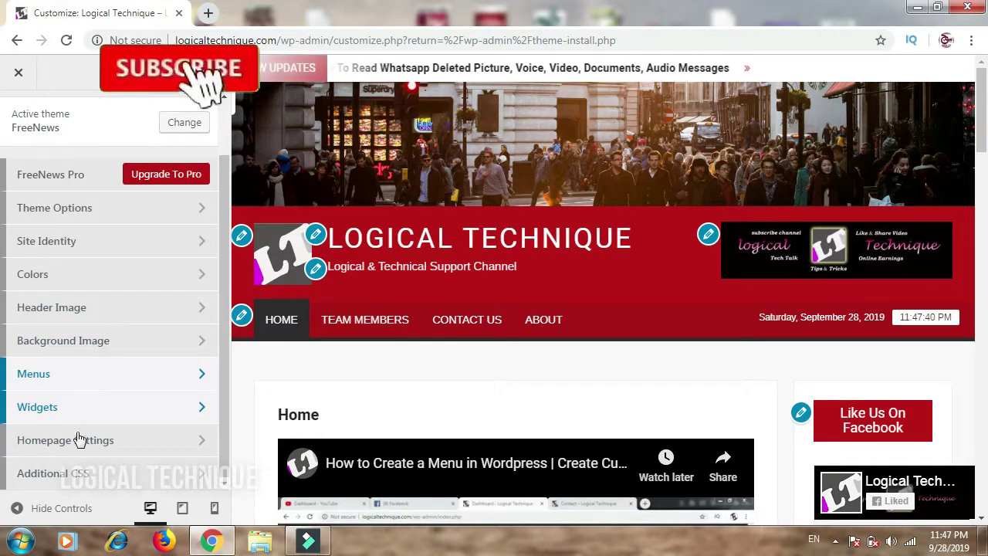
# - Open the Widgets section and compare the Sidebar widgets with the sidebar in the site preview
pyautogui.click(137, 419)
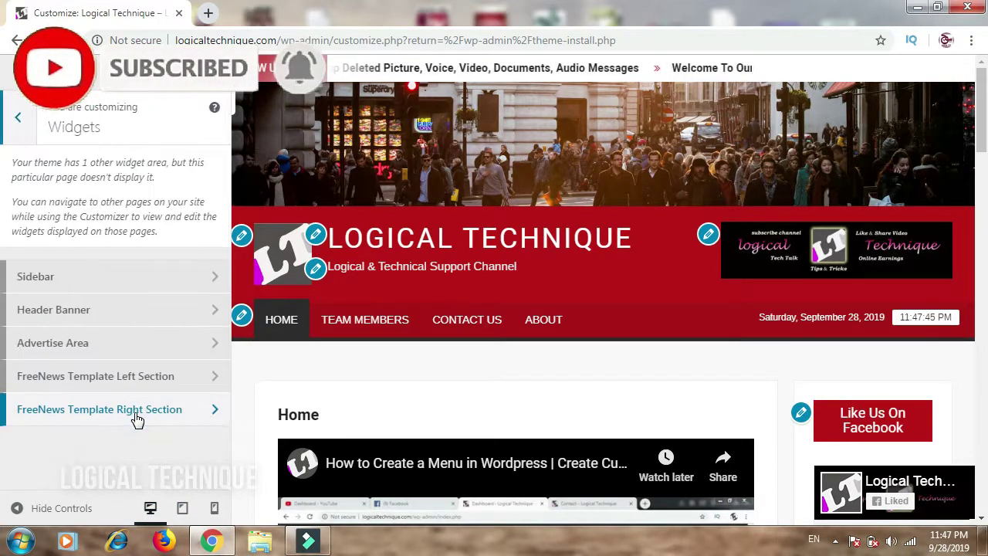
pyautogui.click(127, 278)
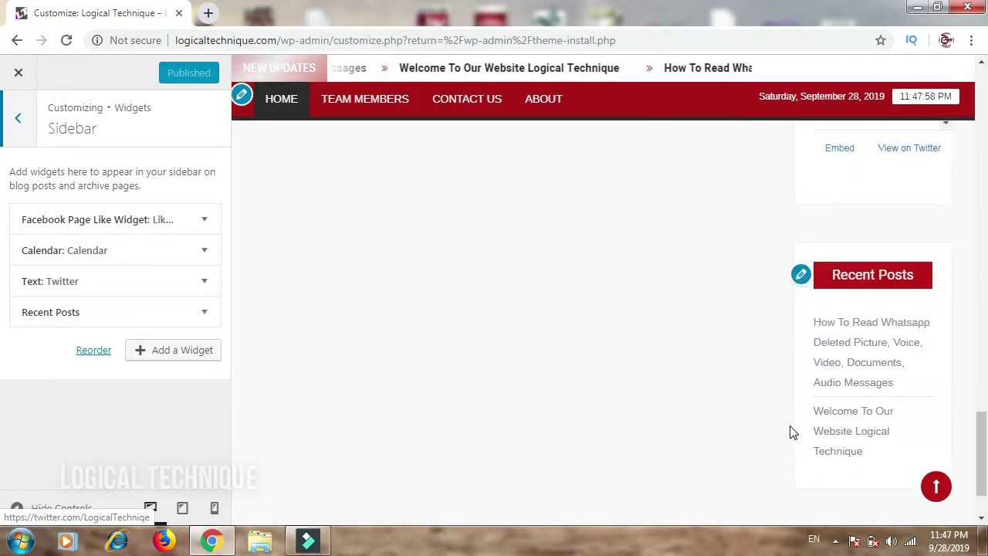
pyautogui.click(22, 122)
# - View the Header Banner widget area and find its image beside the site title in the preview
pyautogui.click(51, 314)
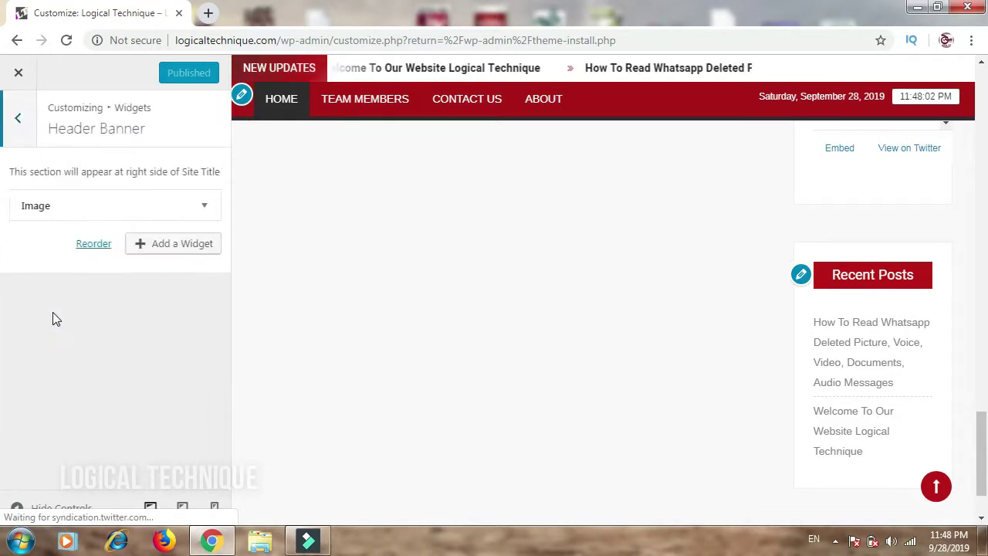
pyautogui.scroll(10, 444, 396)
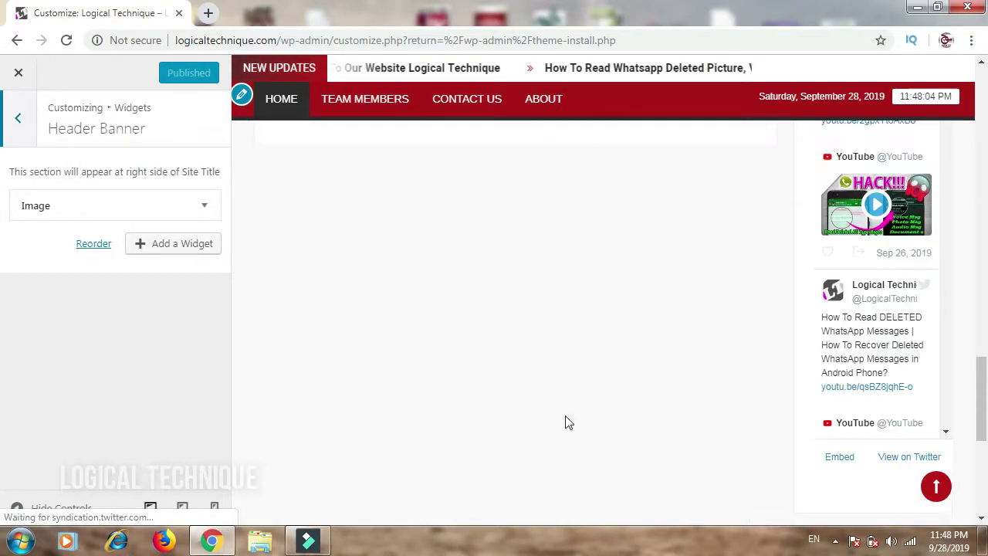
pyautogui.scroll(10, 533, 433)
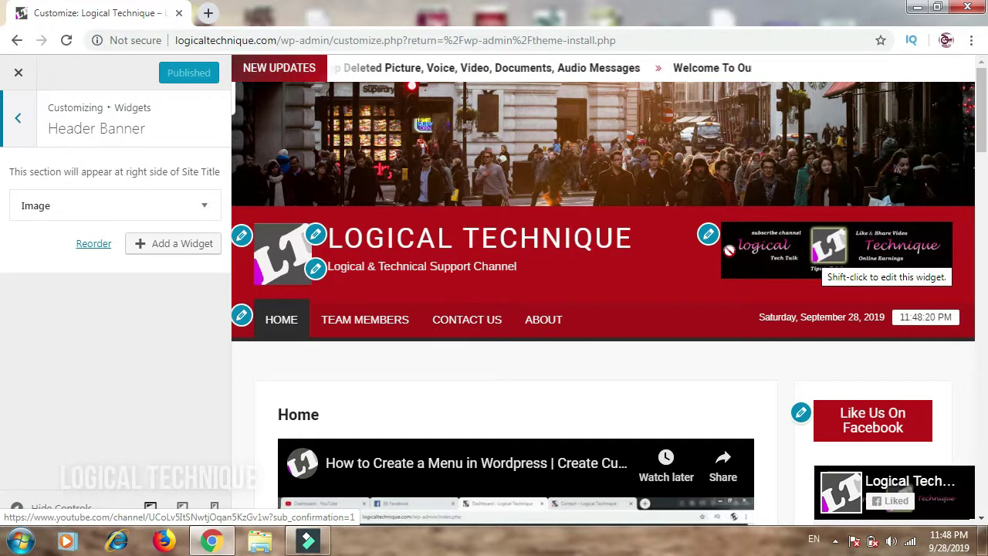
pyautogui.click(18, 117)
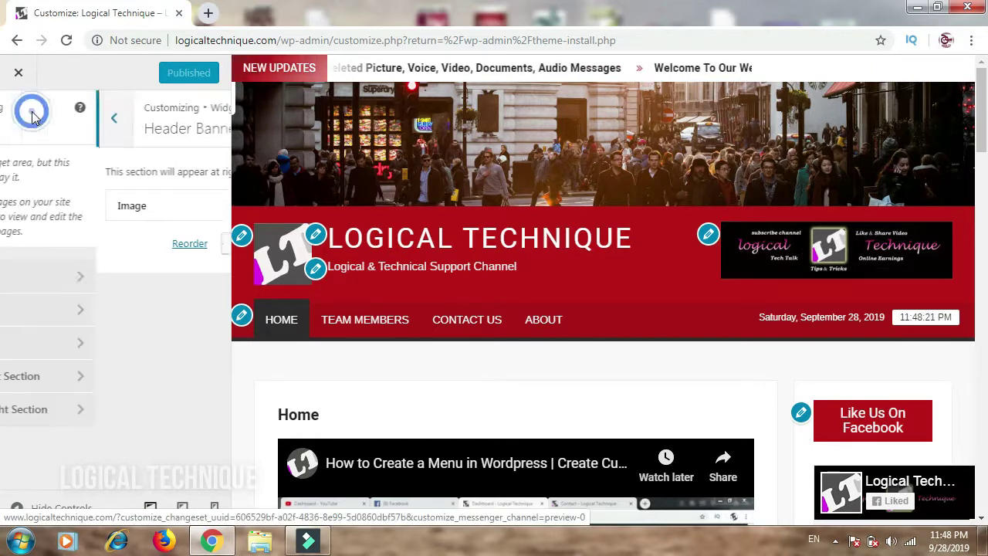
# - View the Advertise Area and FreeNews Template Left Section widget areas, and leave the Widgets section
pyautogui.click(70, 351)
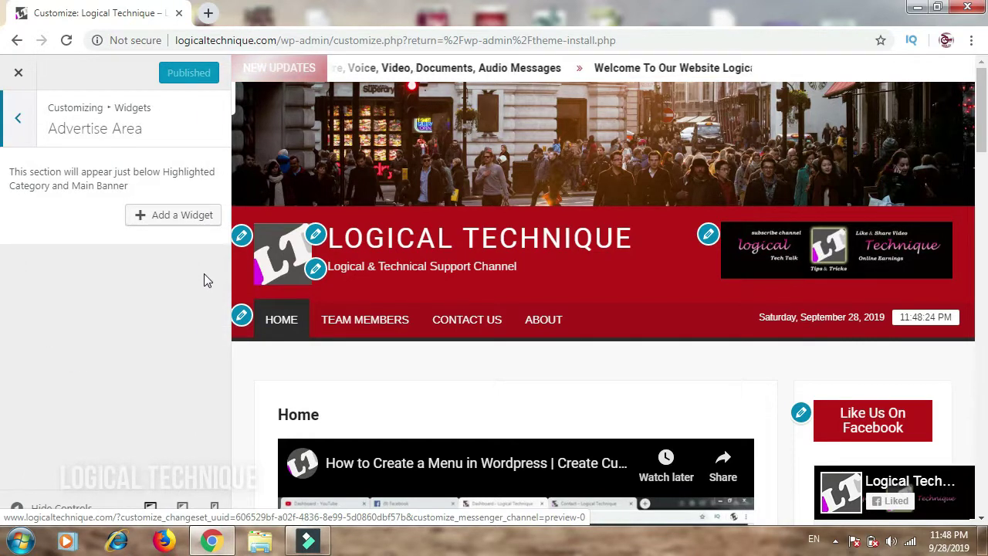
pyautogui.click(18, 117)
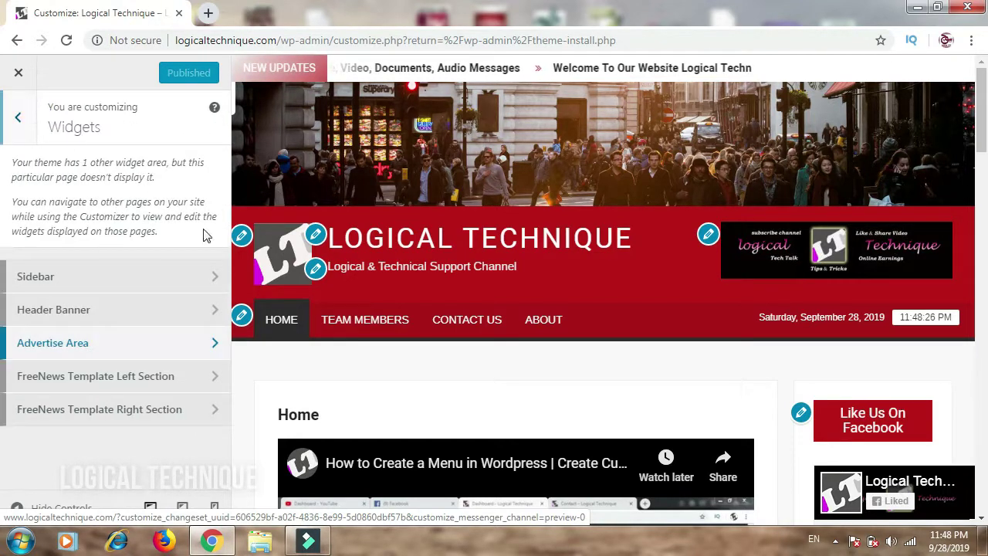
pyautogui.click(101, 378)
pyautogui.click(19, 124)
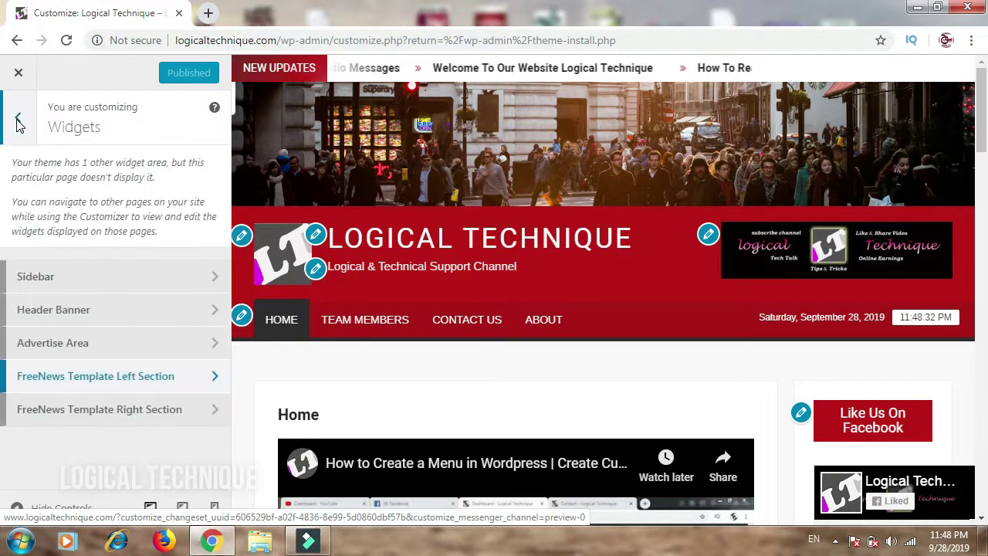
pyautogui.click(20, 123)
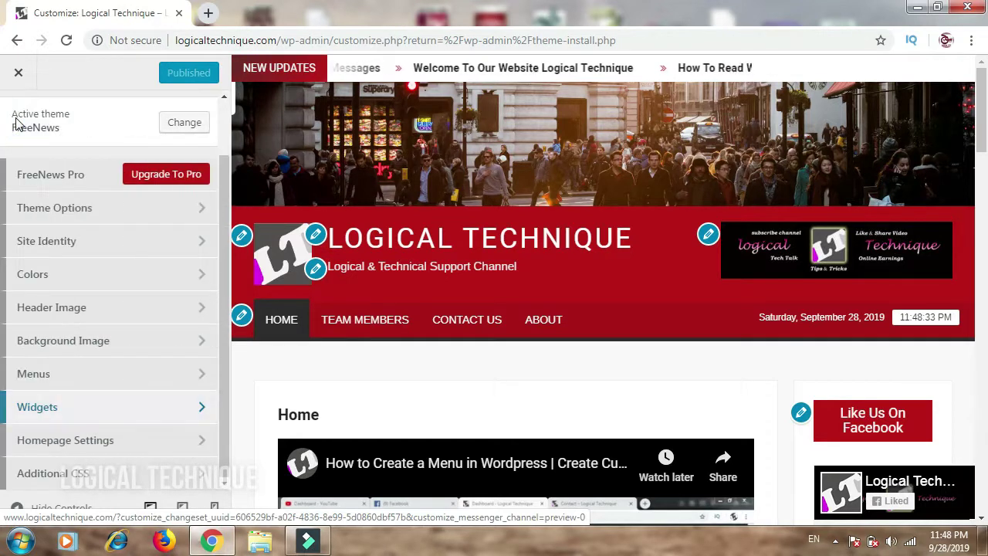
# - Review the Homepage Settings, check the available homepage choices without changing the selected page, and return to the main list
pyautogui.click(99, 439)
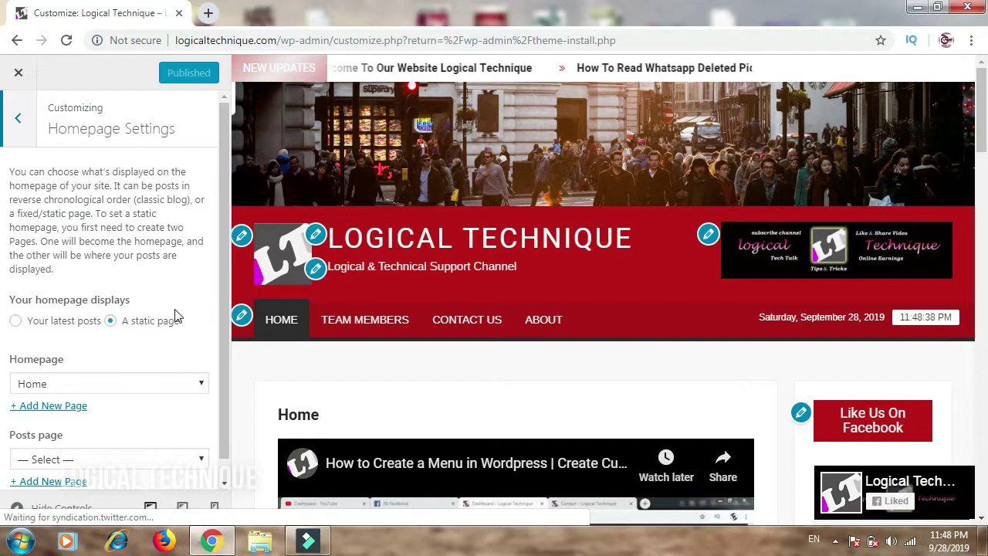
pyautogui.scroll(-1, 116, 406)
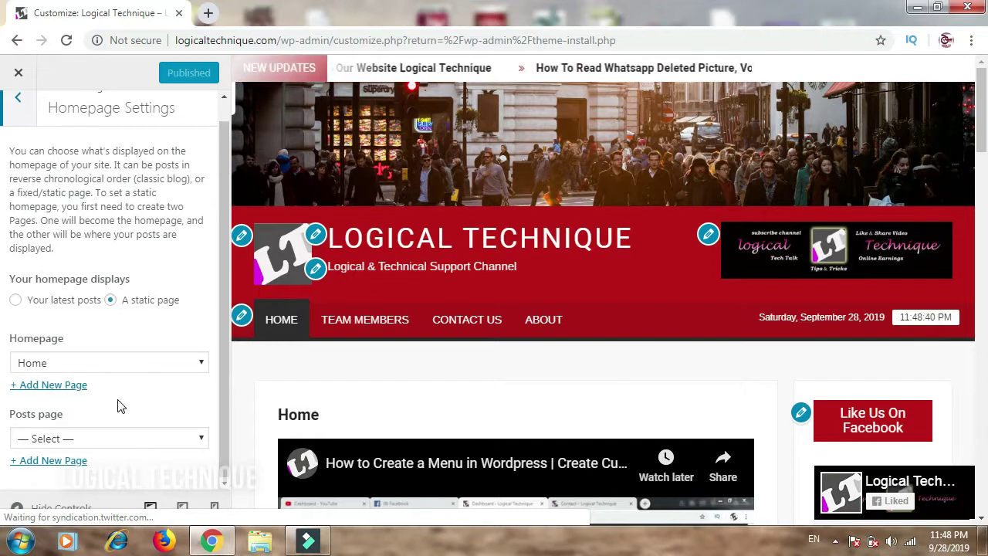
pyautogui.click(149, 370)
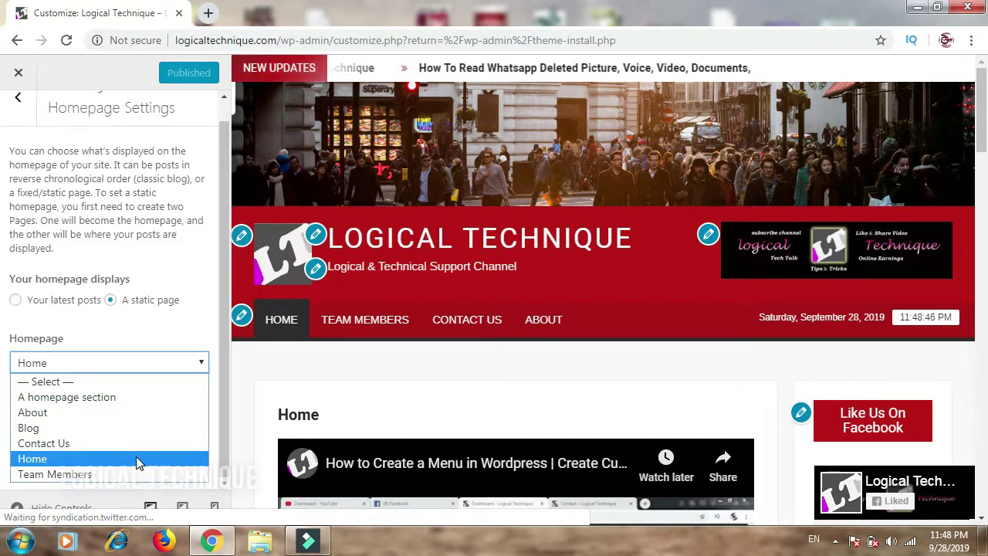
pyautogui.click(205, 235)
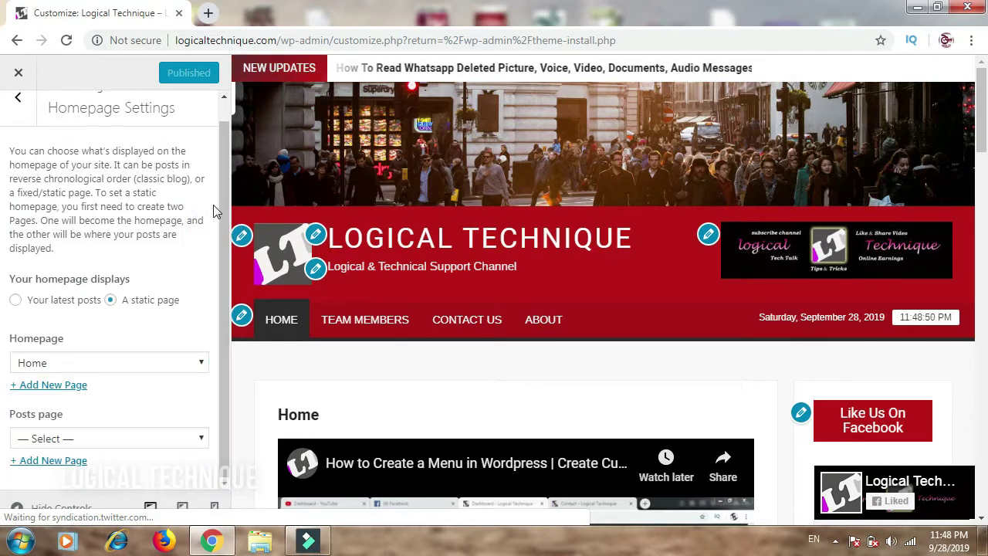
pyautogui.moveTo(224, 197); pyautogui.dragTo(147, 128)
pyautogui.click(18, 120)
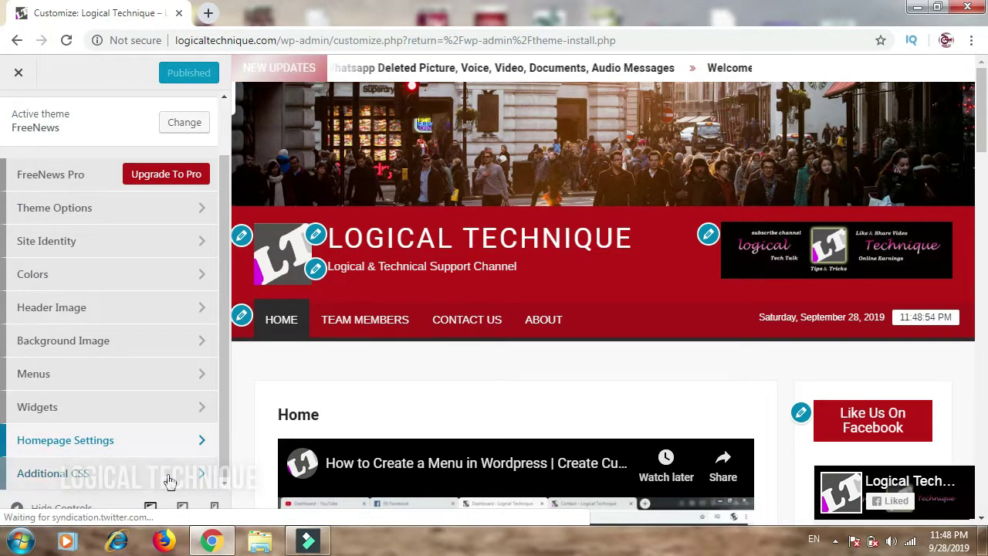
# - View the Additional CSS section, and close the customizer to return to the Add Themes page
pyautogui.click(170, 479)
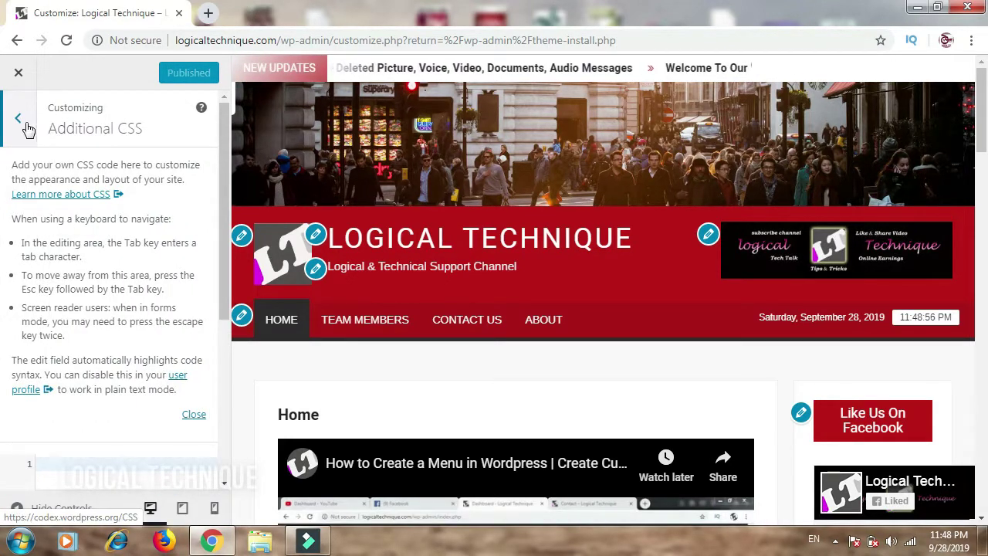
pyautogui.click(20, 122)
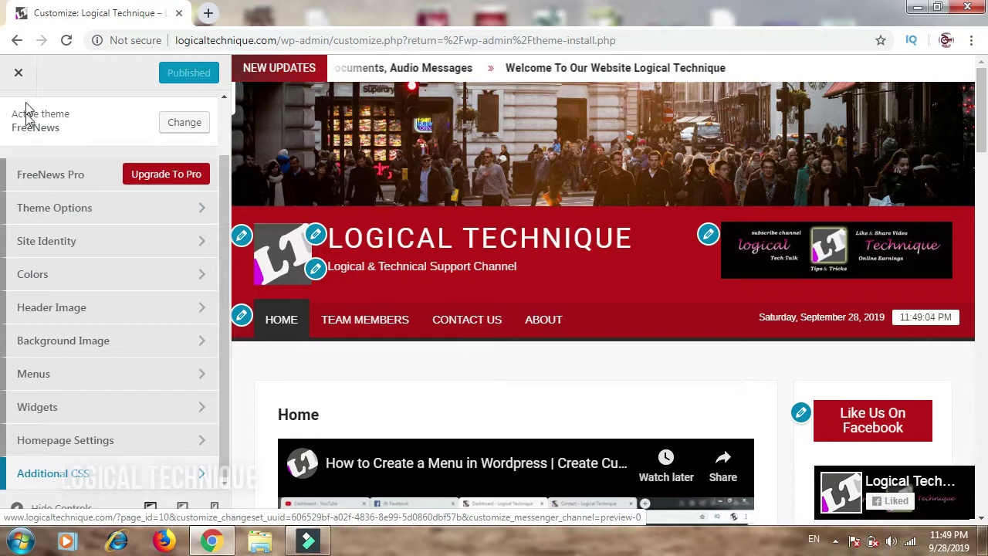
pyautogui.click(19, 72)
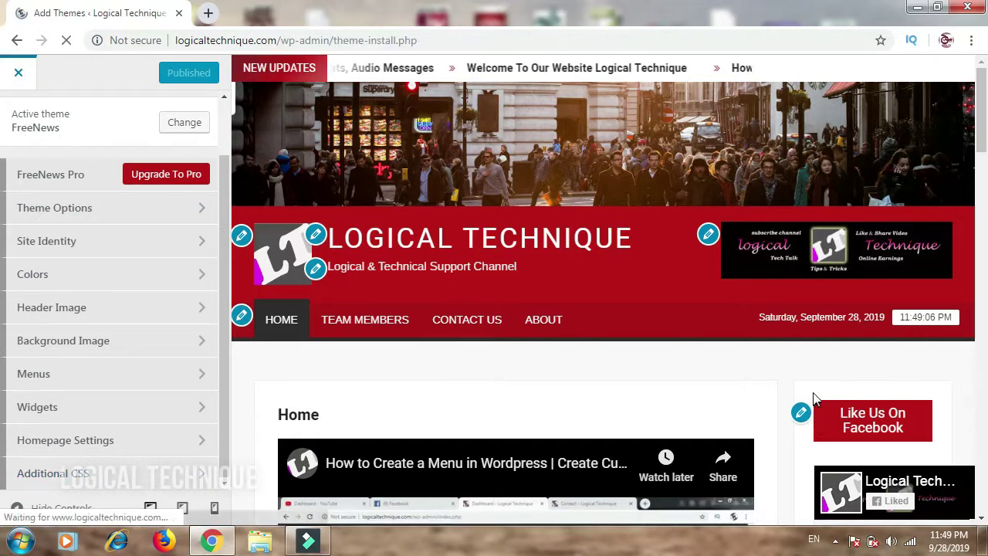